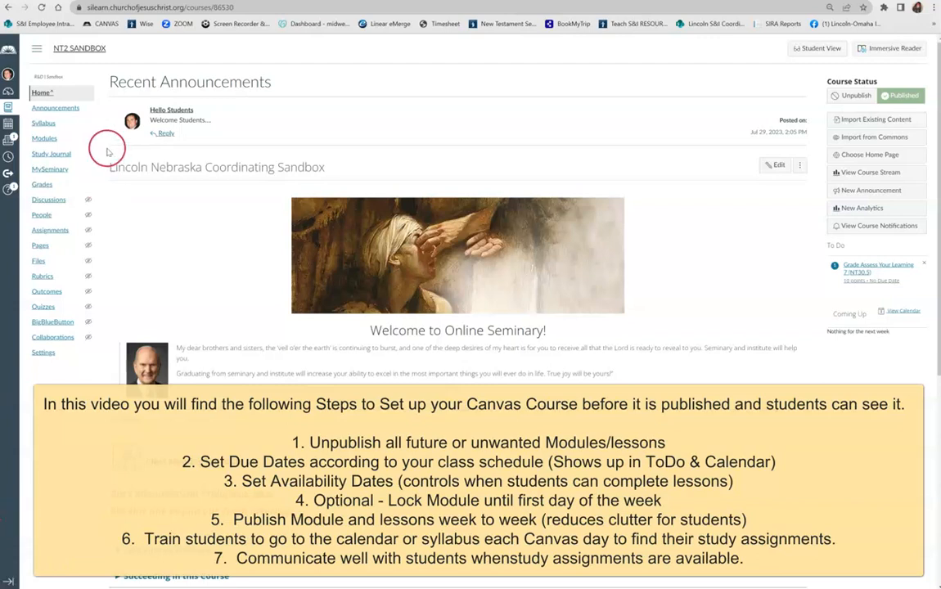
Open the course's modules and review the publish status of every module and lesson through the end of the list.
left_click(45, 138)
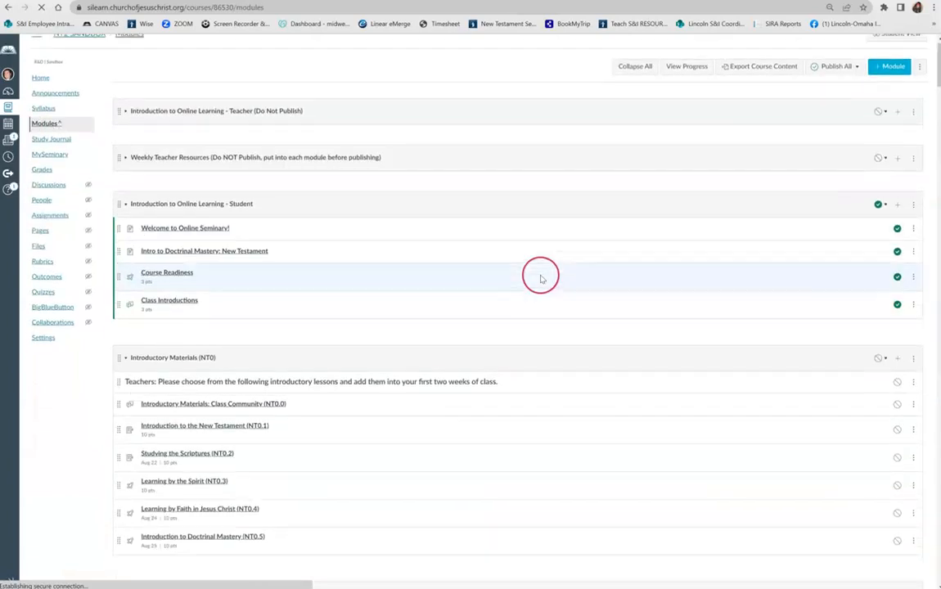
scroll(540, 275, "down", 2)
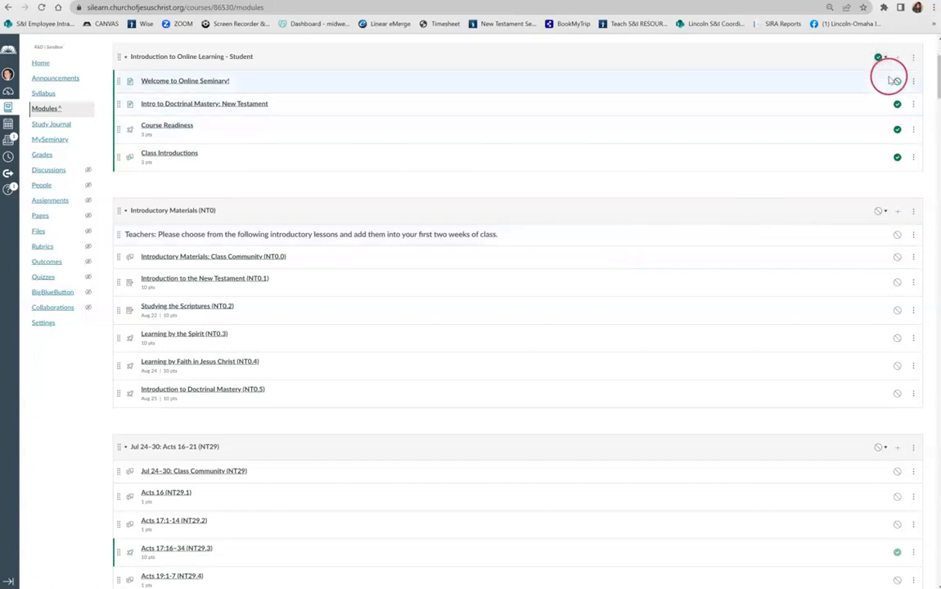
scroll(898, 144, "down", 8)
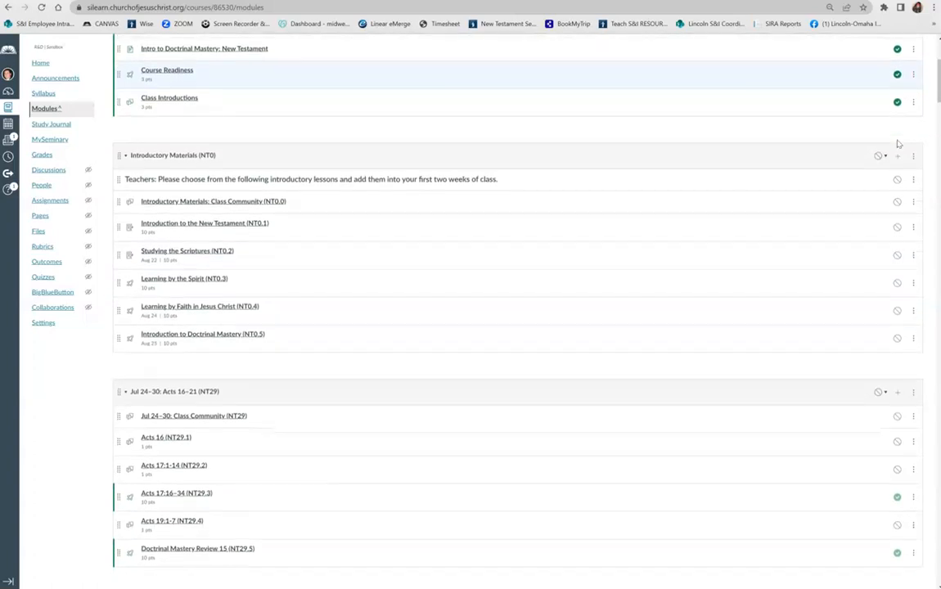
scroll(899, 164, "up", 5)
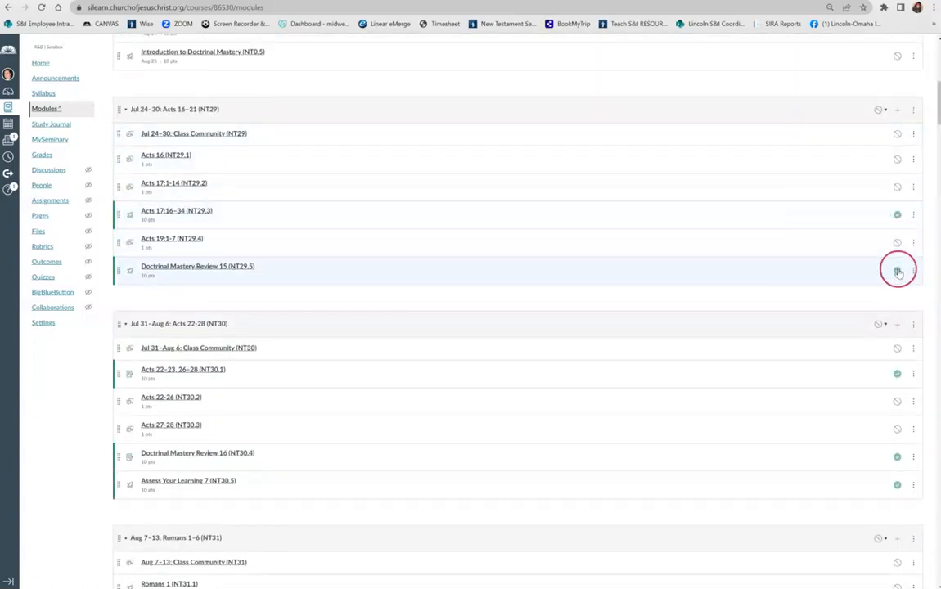
scroll(898, 271, "down", 4)
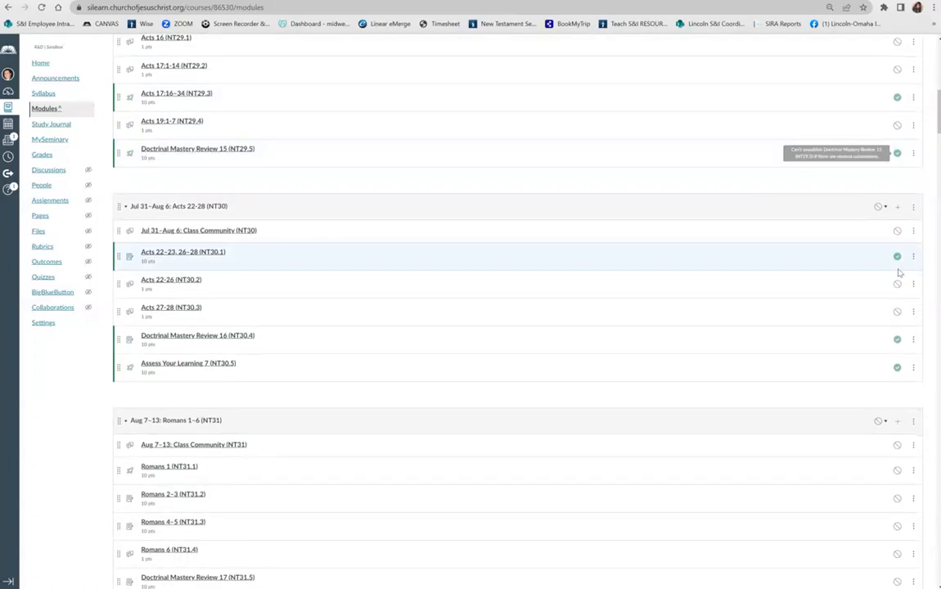
scroll(898, 272, "down", 6)
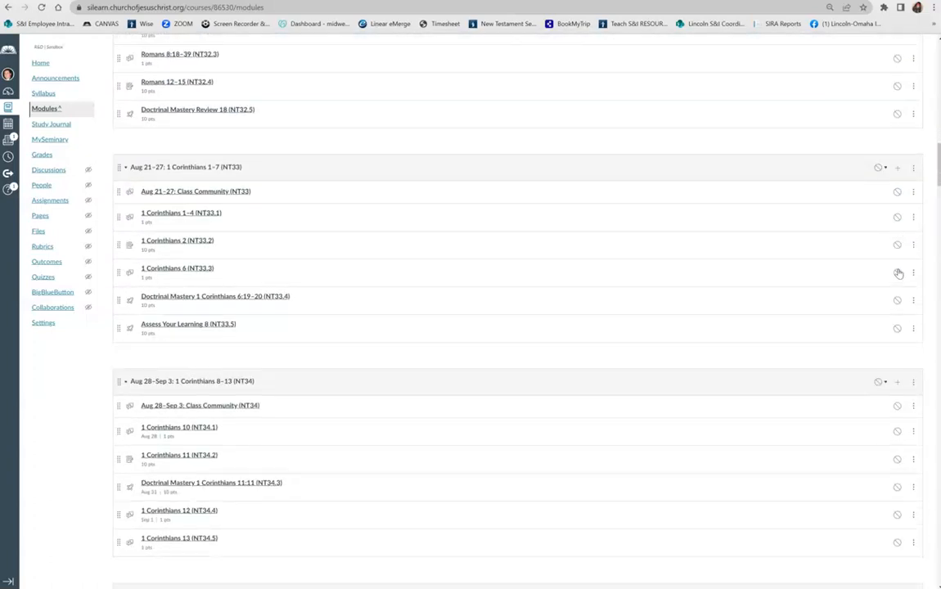
scroll(898, 272, "down", 5)
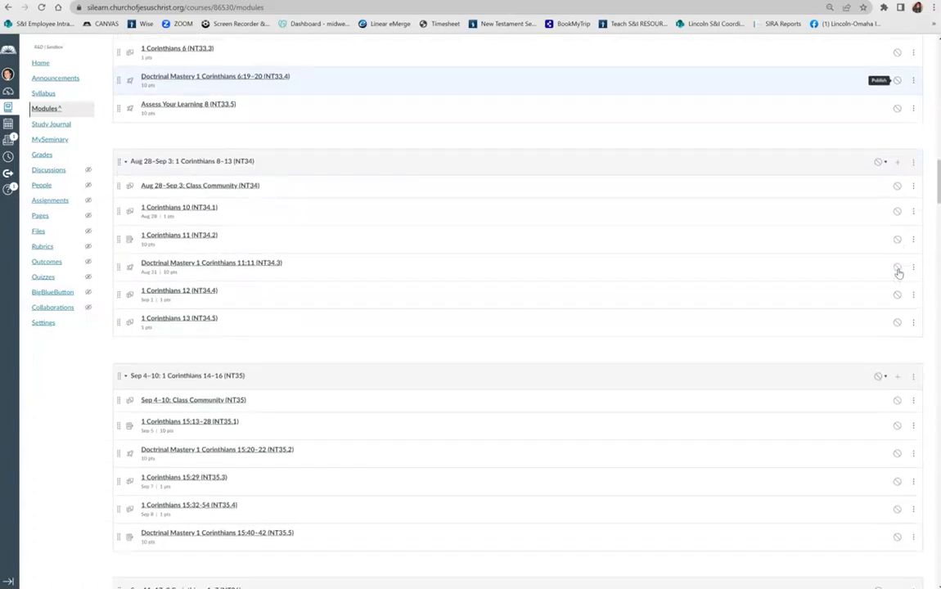
scroll(897, 273, "down", 10)
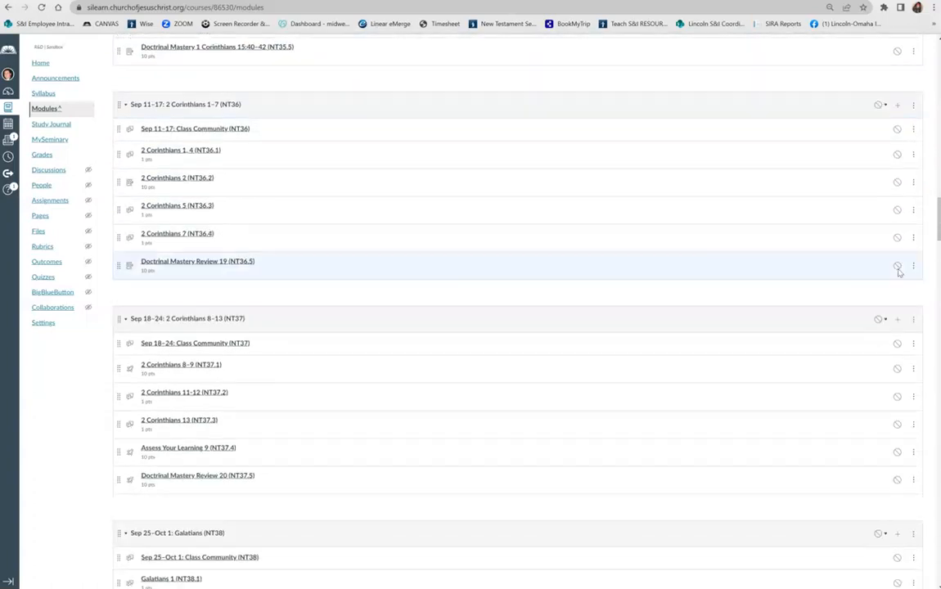
scroll(898, 272, "down", 20)
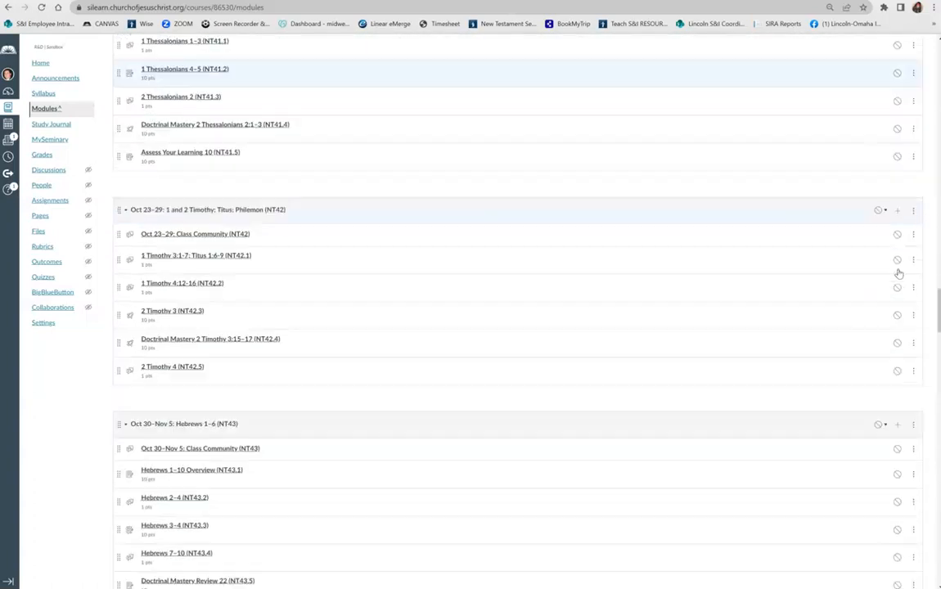
scroll(898, 273, "down", 20)
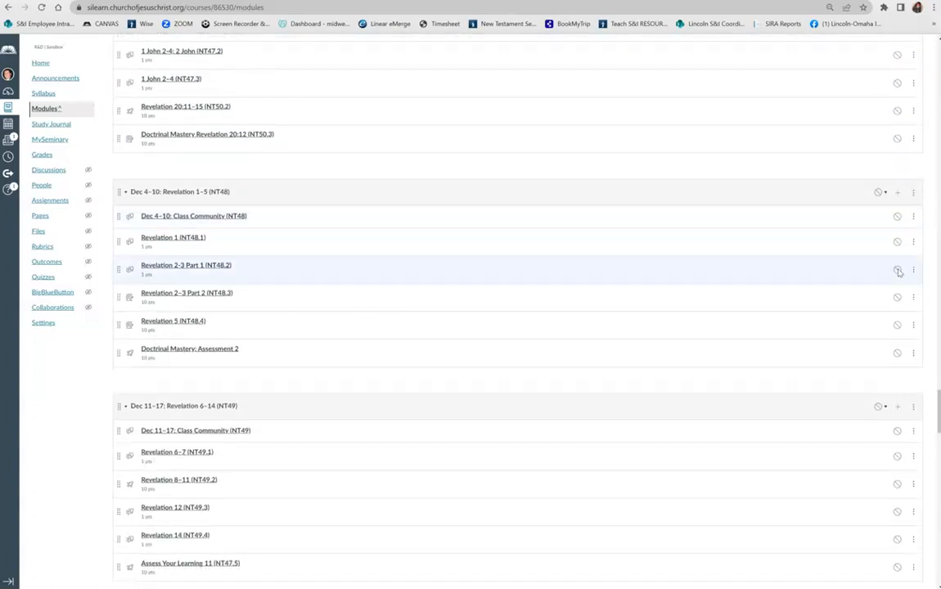
scroll(897, 272, "down", 20)
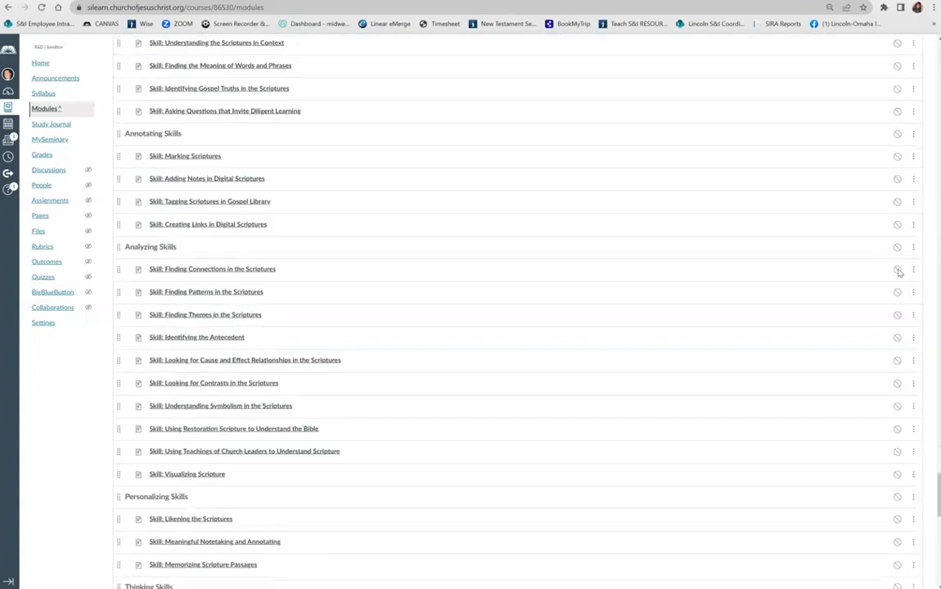
scroll(898, 273, "down", 3)
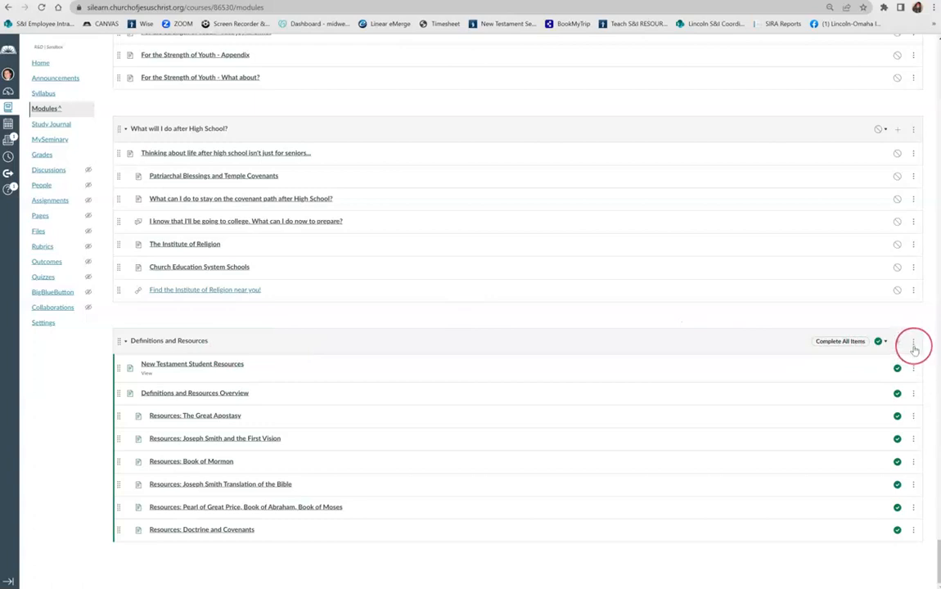
Examine the What will I do after High School? and For the Strength of Youth modules, including the latter's publishing options.
scroll(914, 350, "up", 2)
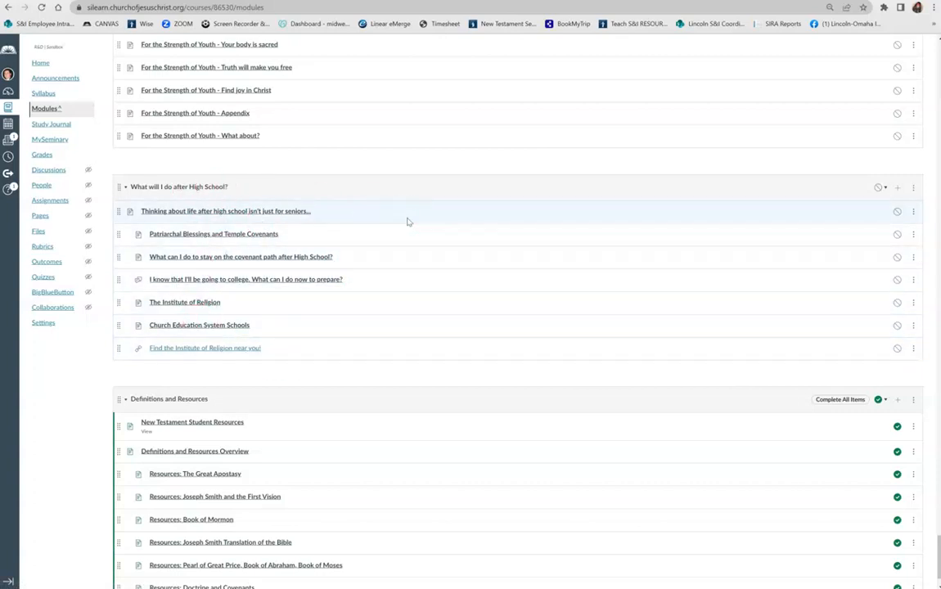
scroll(408, 221, "up", 2)
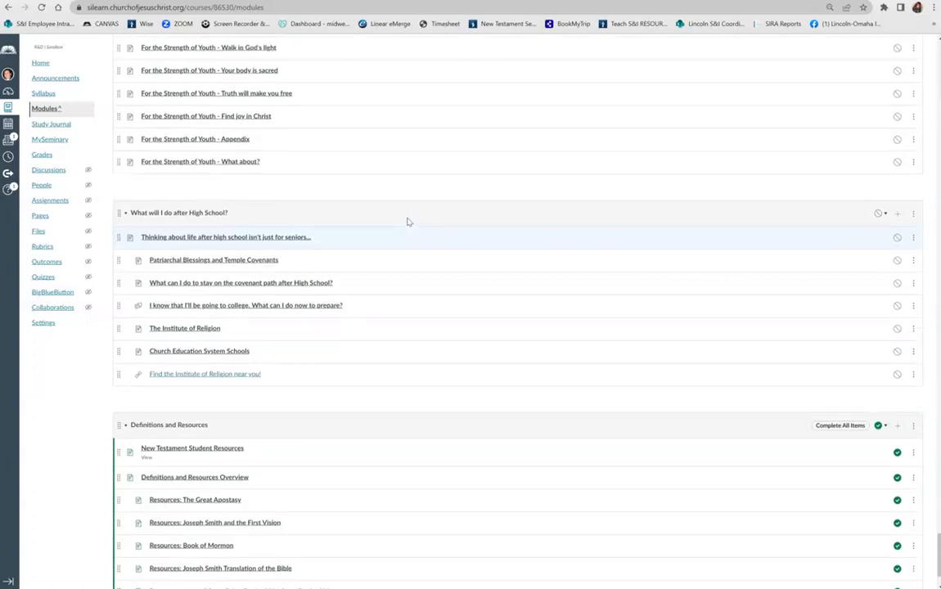
scroll(408, 222, "up", 4)
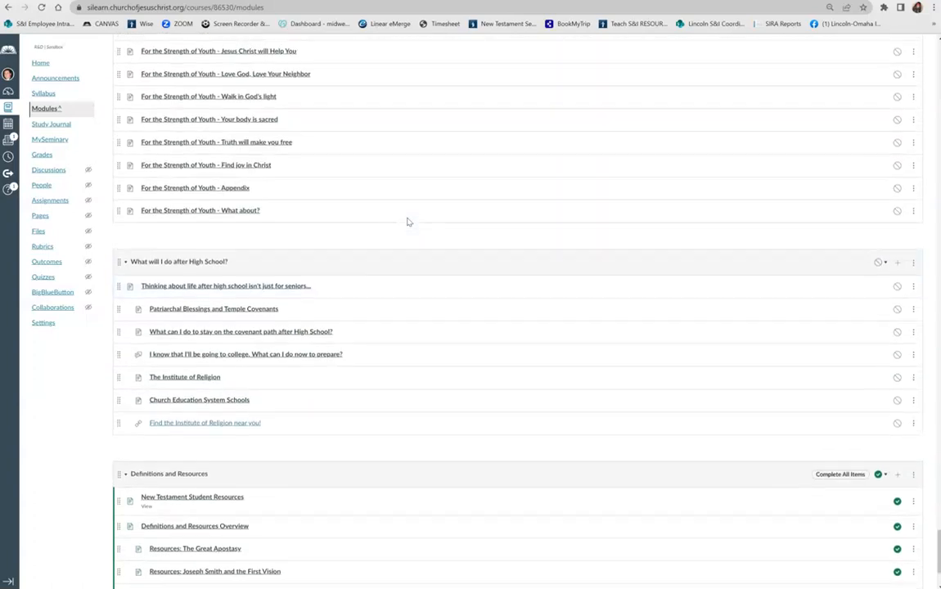
scroll(409, 221, "up", 2)
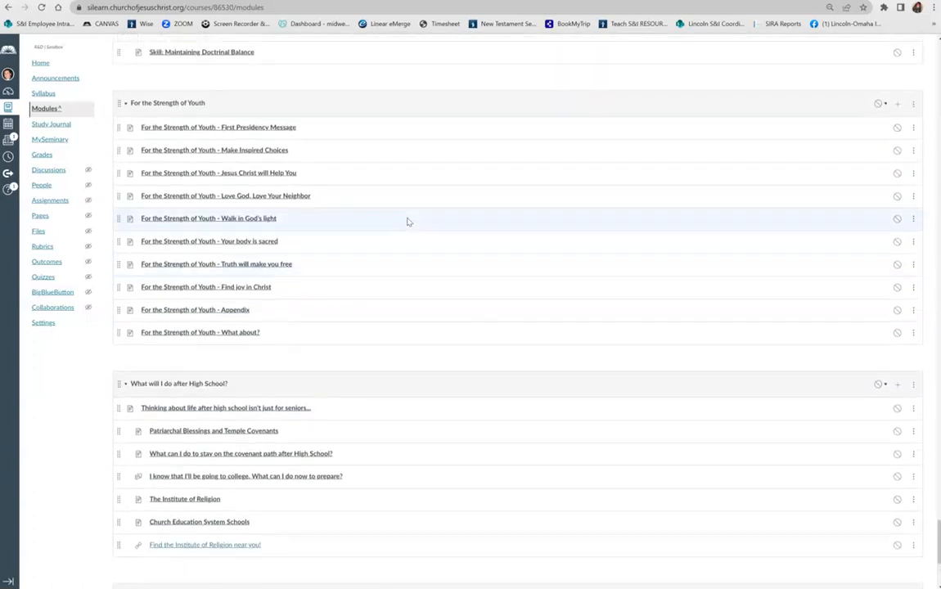
scroll(409, 222, "up", 5)
left_click(319, 219)
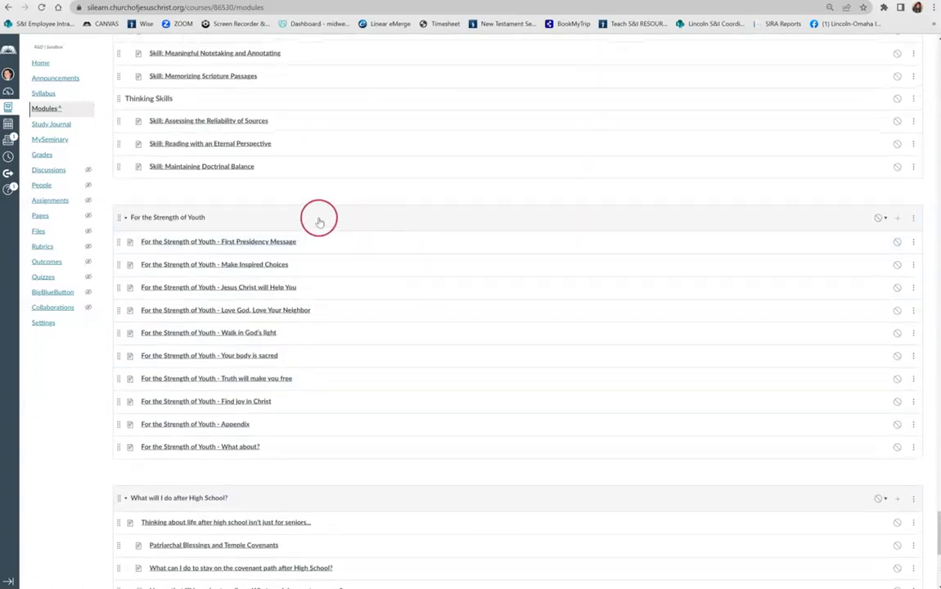
left_click(887, 219)
left_click(455, 304)
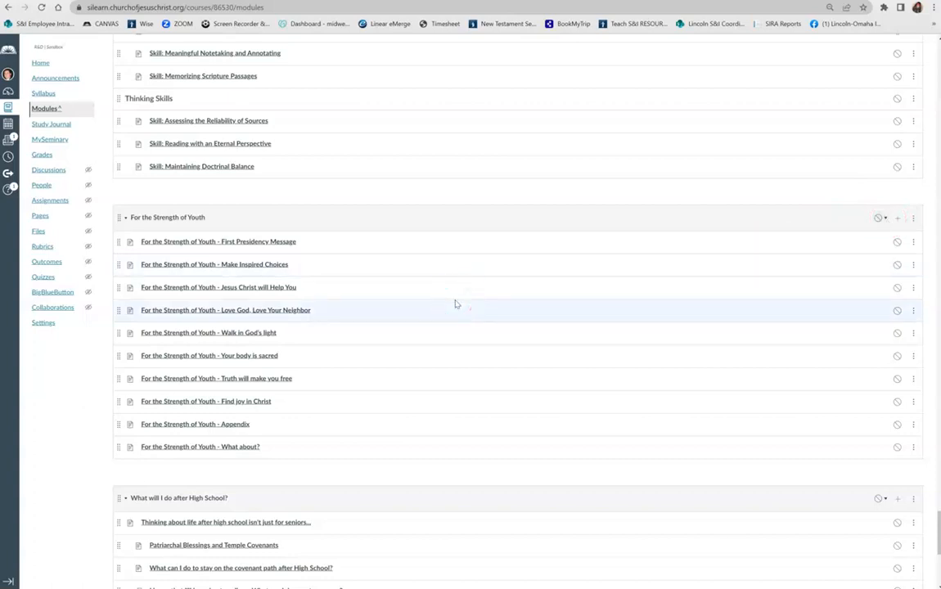
scroll(455, 304, "up", 3)
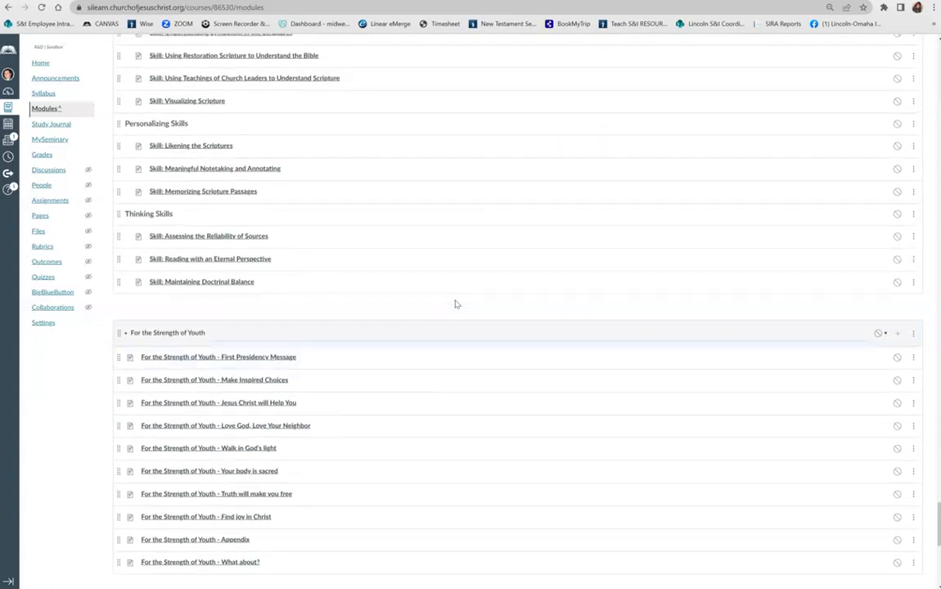
Publish the Additional Resources to Enhance your Online Seminary Experience module with all its items, letting students continue in the course.
scroll(456, 304, "up", 15)
scroll(455, 304, "up", 2)
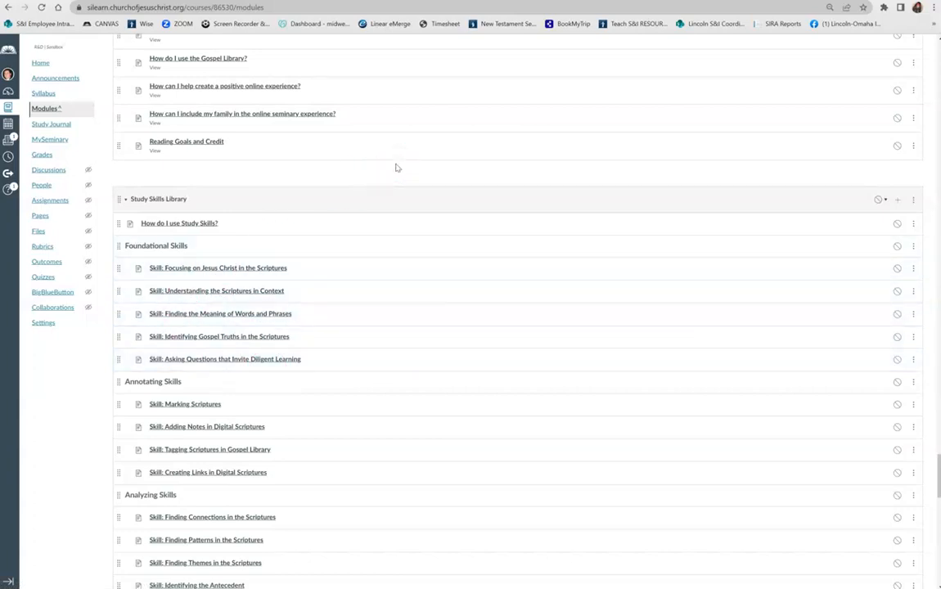
scroll(396, 168, "up", 3)
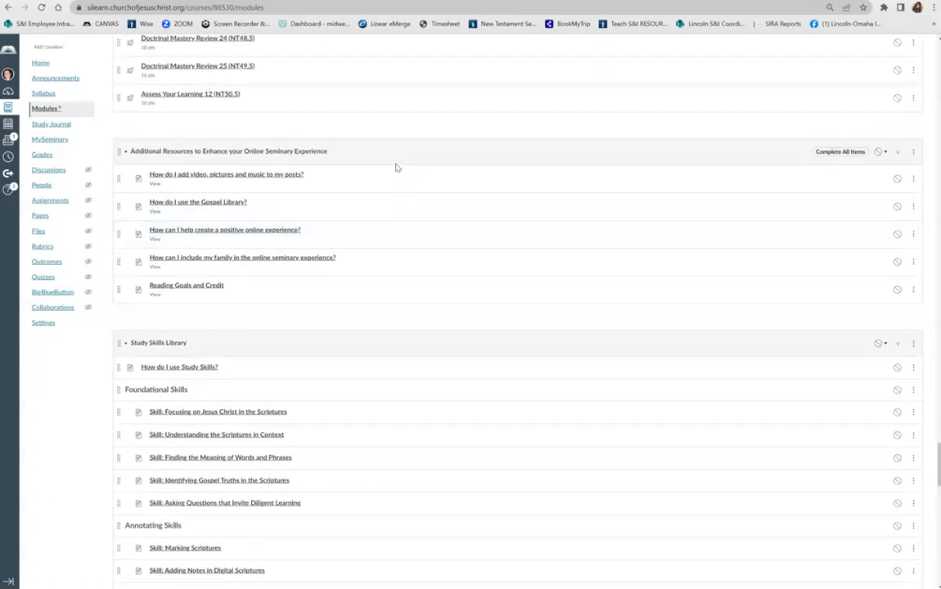
scroll(396, 167, "up", 1)
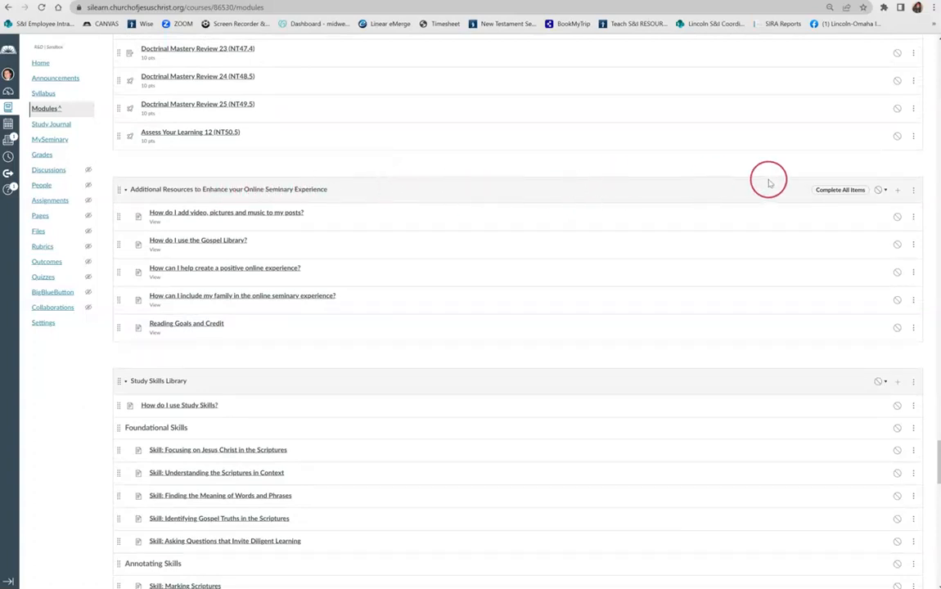
left_click(883, 189)
left_click(861, 210)
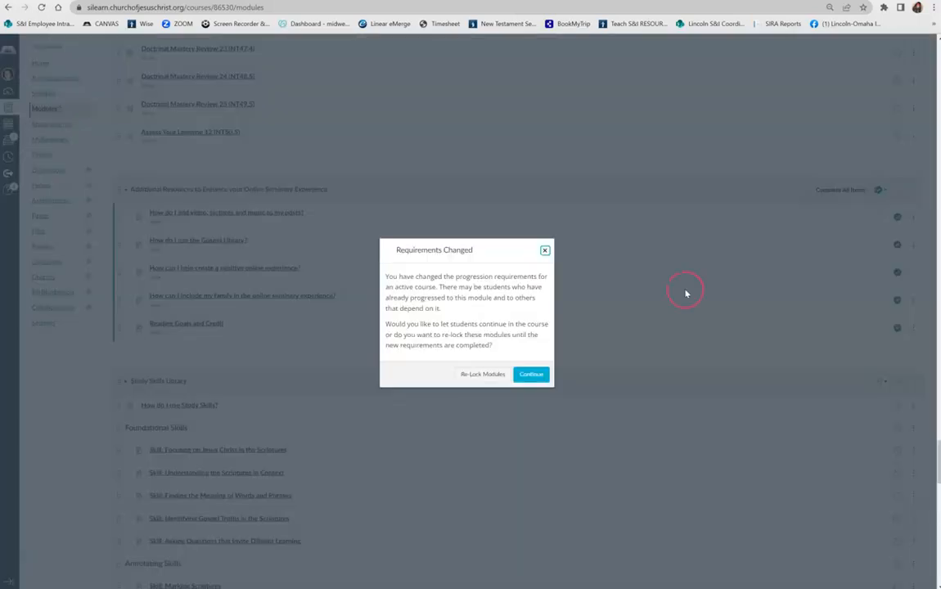
left_click(531, 373)
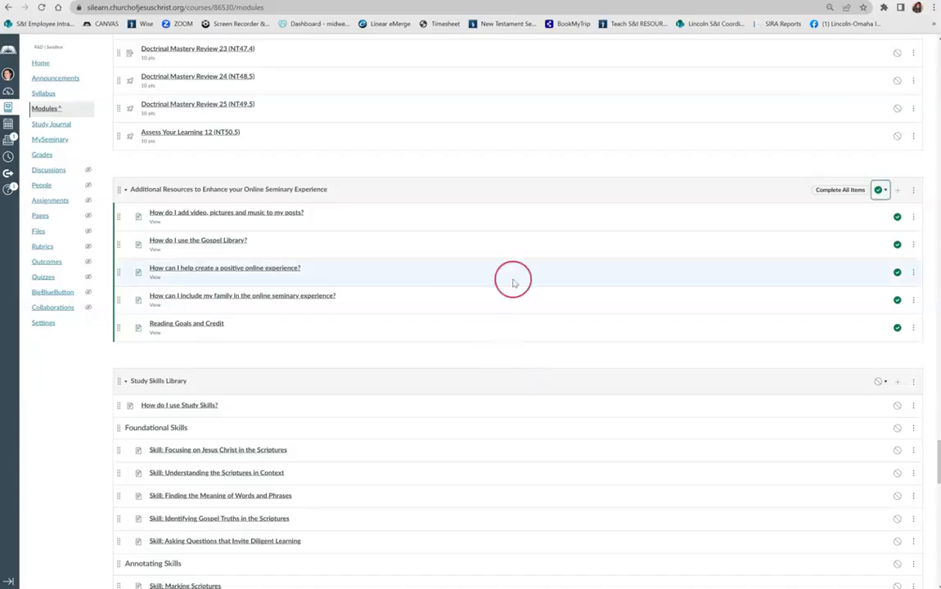
Go to the course's assignments and open Edit Assignment Dates for the whole list.
scroll(621, 219, "up", 20)
scroll(621, 222, "up", 20)
scroll(622, 222, "up", 20)
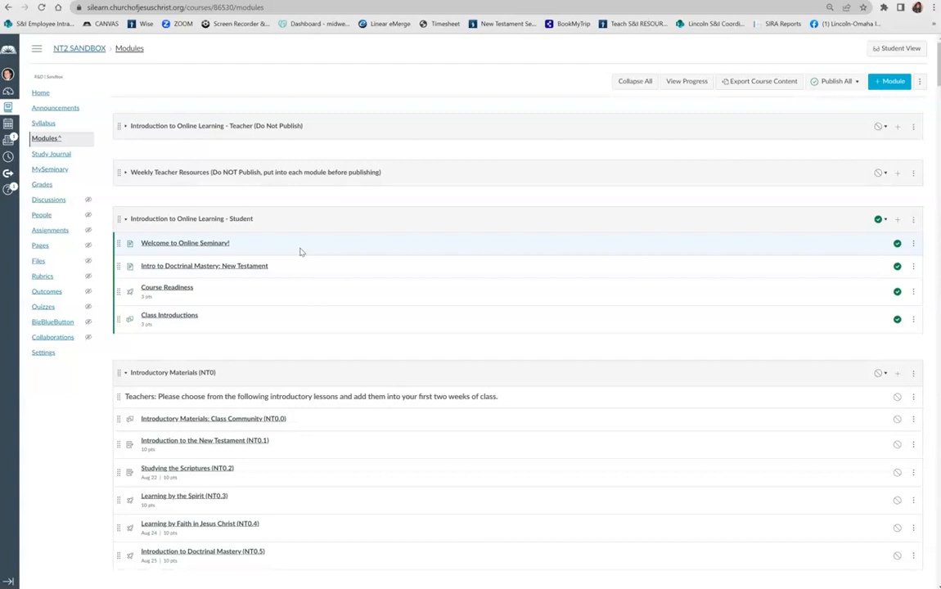
left_click(185, 239)
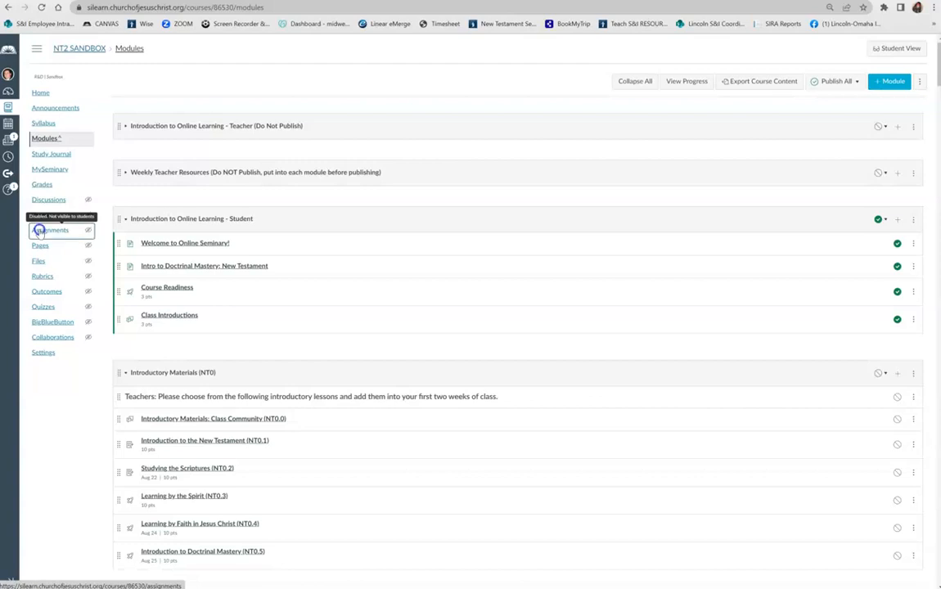
left_click(39, 232)
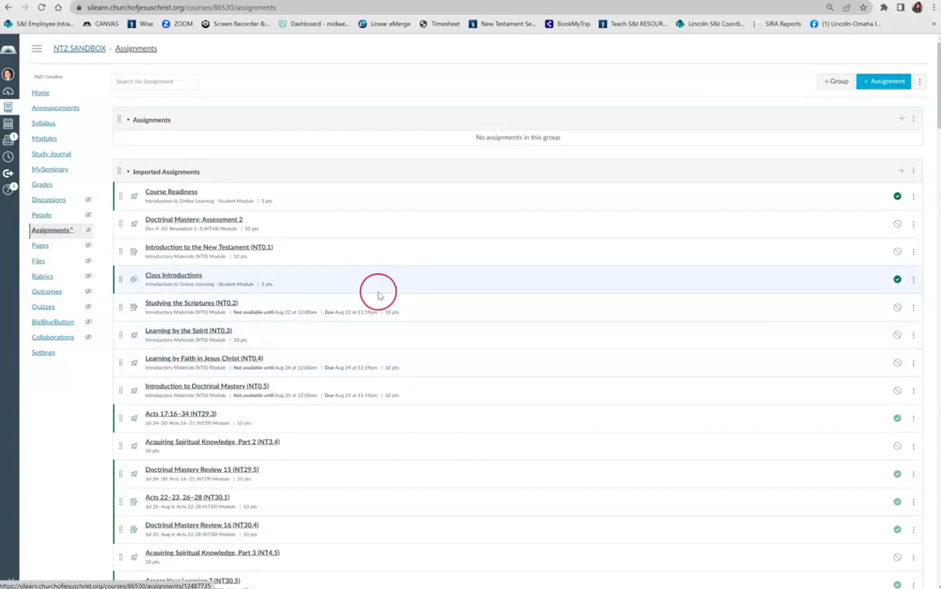
scroll(402, 373, "down", 9)
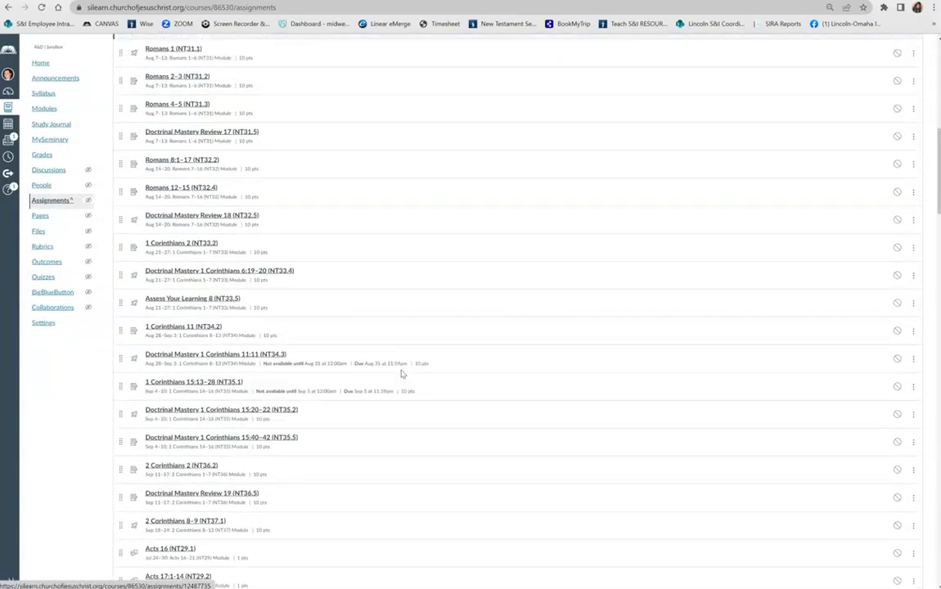
scroll(402, 373, "up", 10)
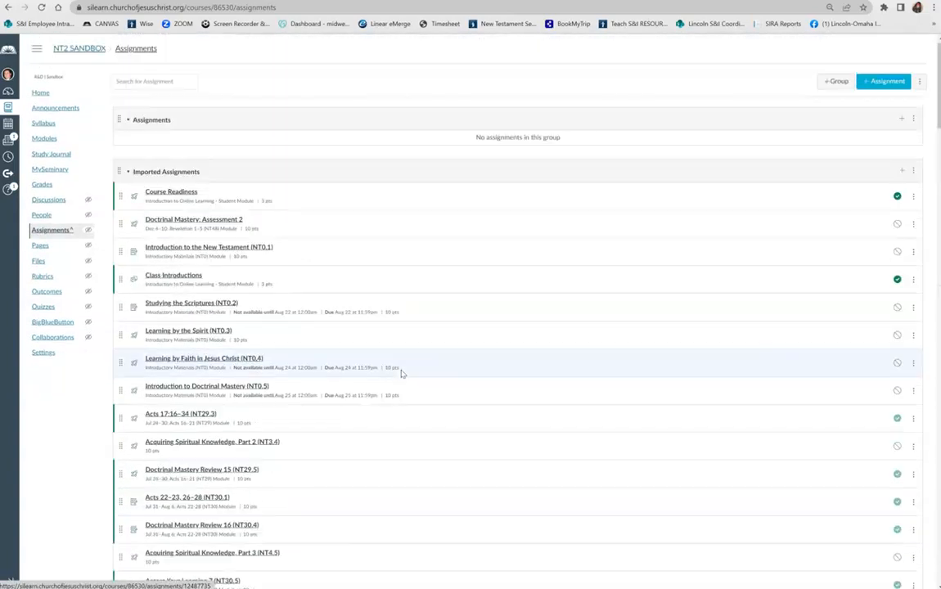
left_click(920, 82)
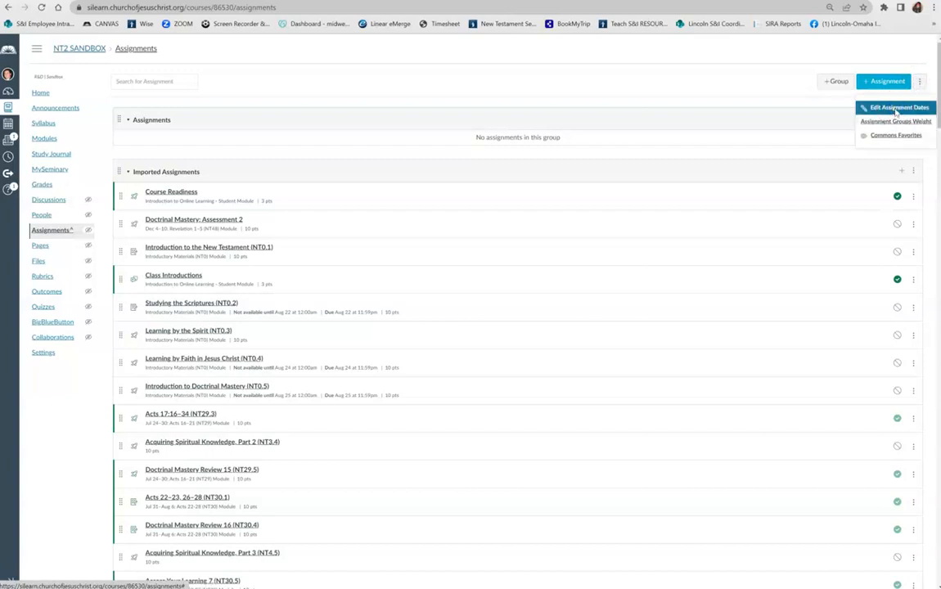
left_click(897, 108)
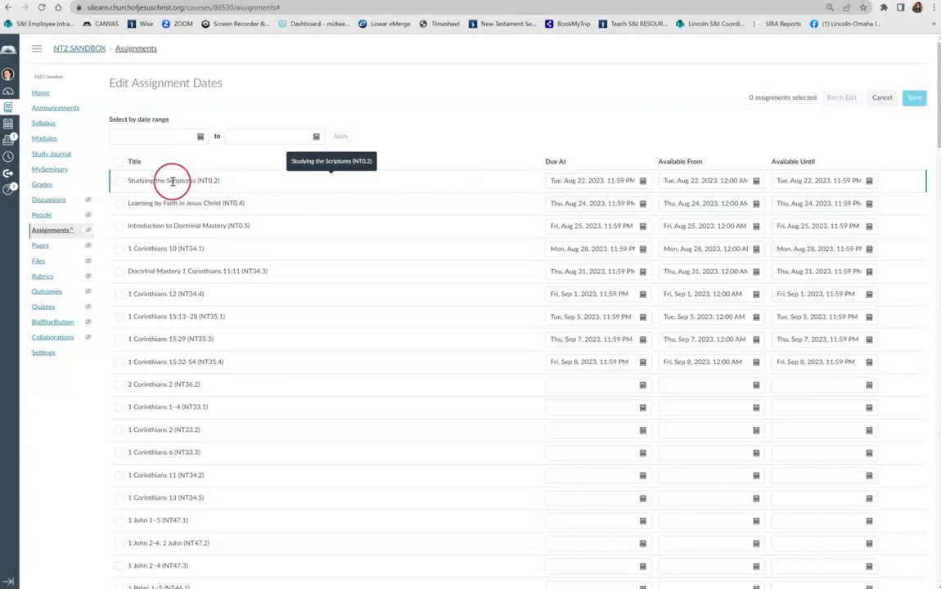
Review the due and availability dates of the assignments, from Learning by Faith in Jesus Christ (NT0.4) to the Doctrinal Mastery reviews.
left_click(236, 202)
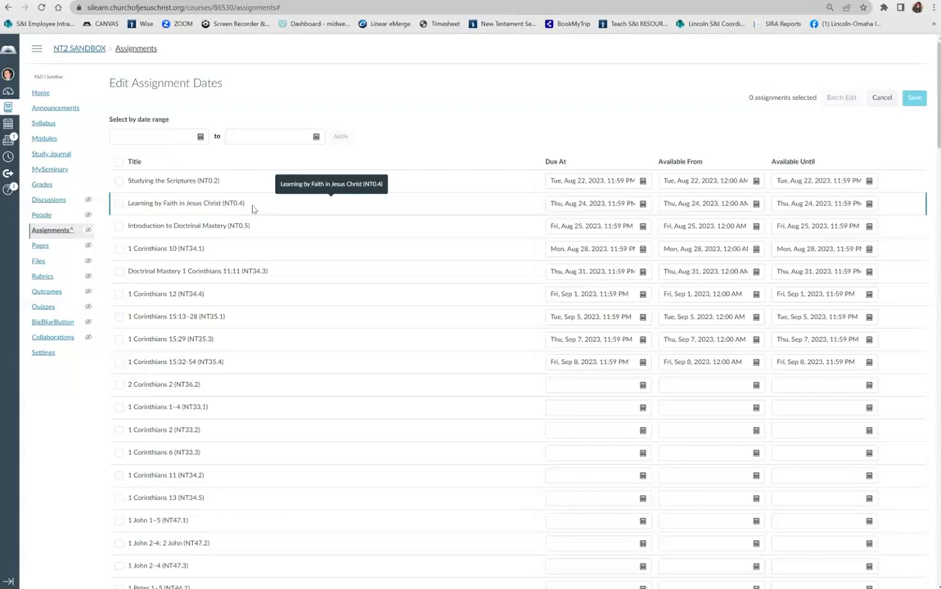
left_click_drag(302, 208, 503, 207)
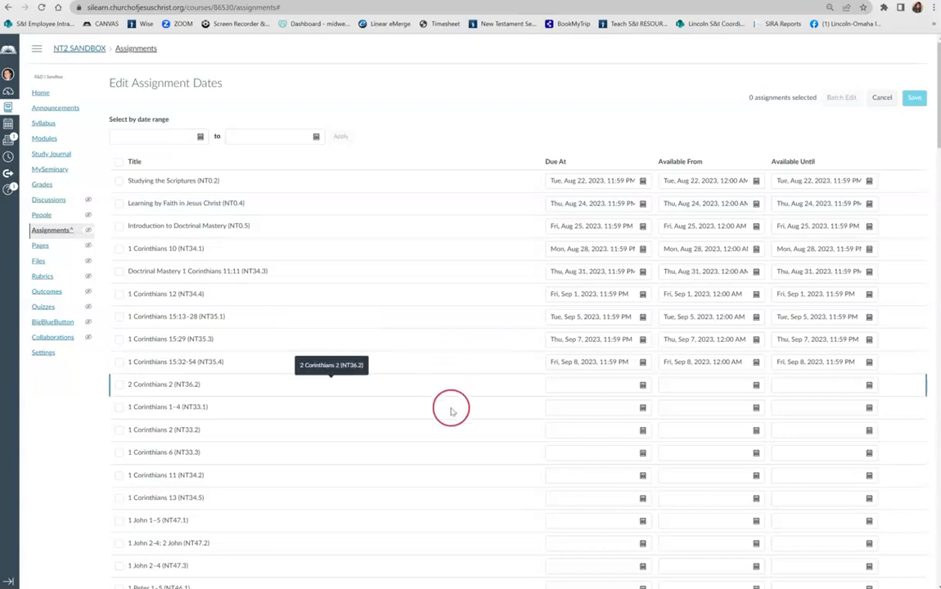
scroll(412, 449, "down", 6)
scroll(412, 455, "down", 8)
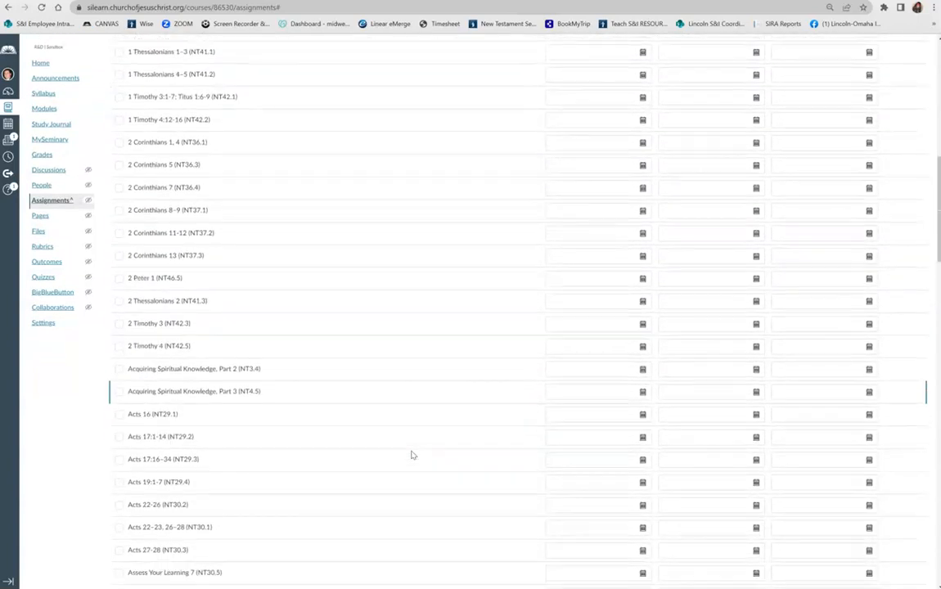
scroll(411, 455, "down", 1)
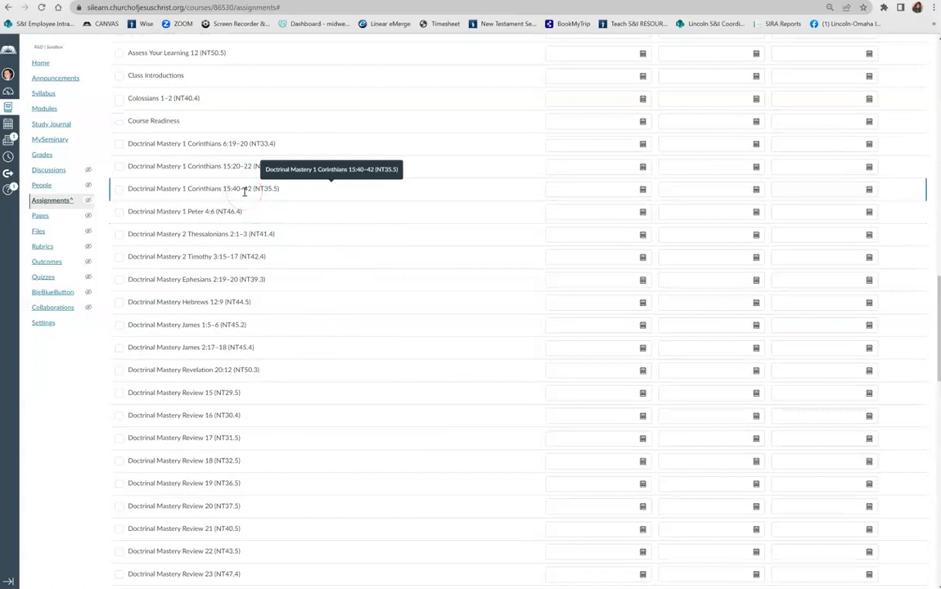
Set Doctrinal Mastery 1 Corinthians 15:40–42 (NT35.5) due Sep 11, 2023, 11:59 PM, available from 12:00 AM until 11:59 PM that day.
left_click(643, 189)
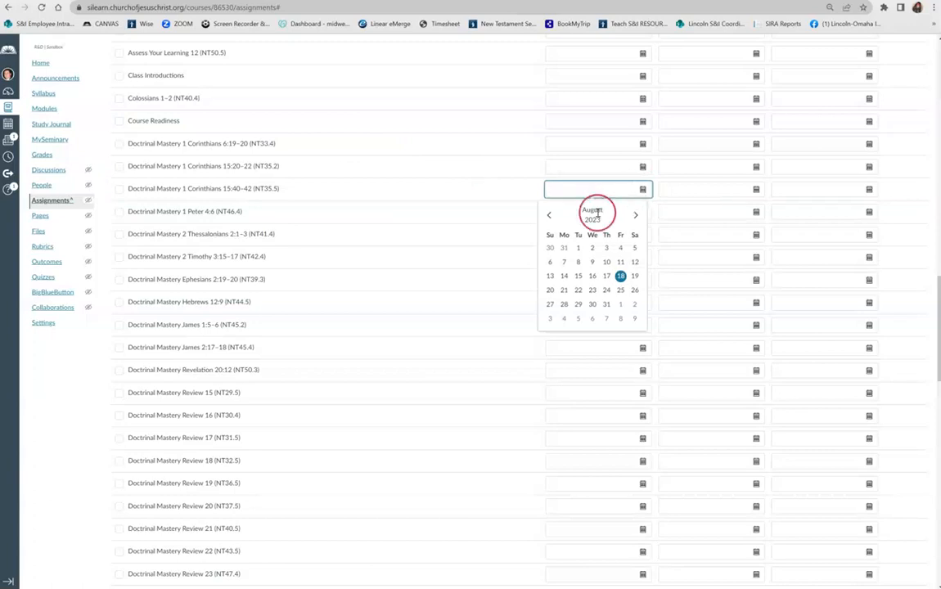
left_click(637, 213)
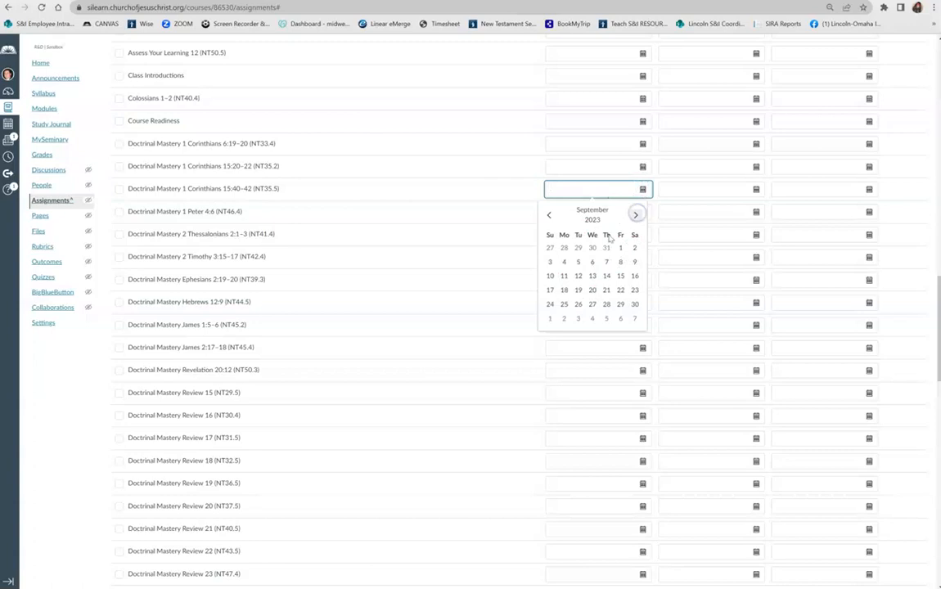
left_click(563, 277)
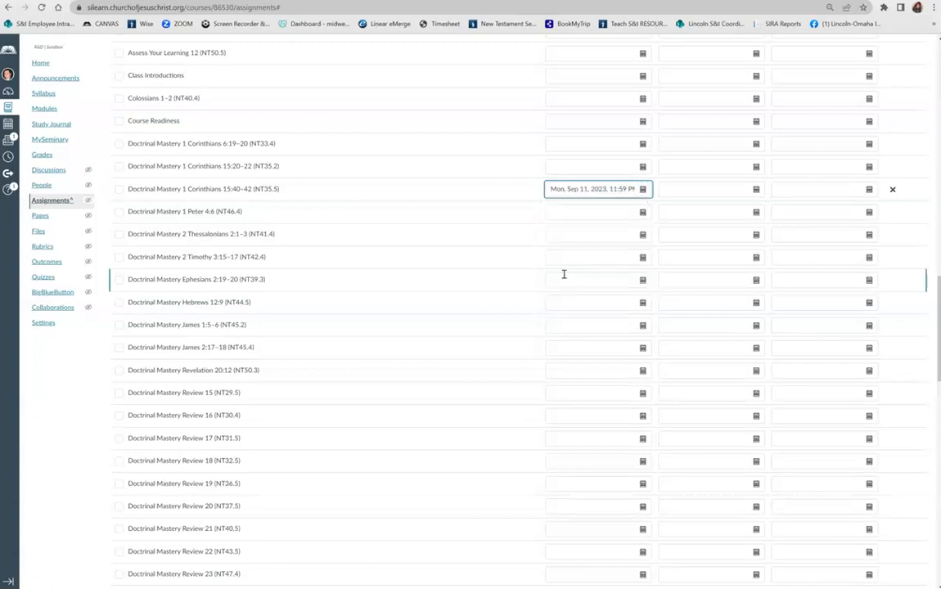
left_click(756, 190)
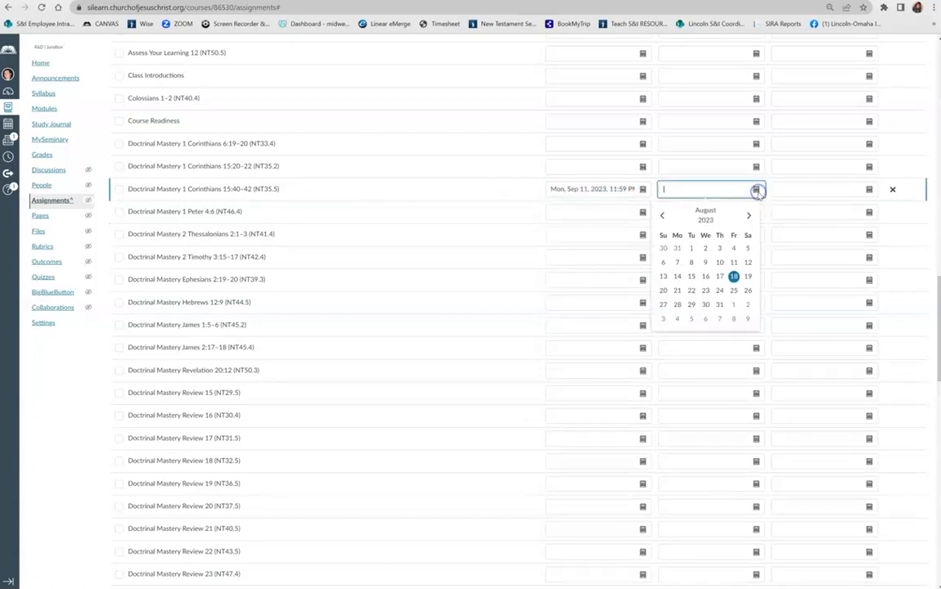
left_click(748, 217)
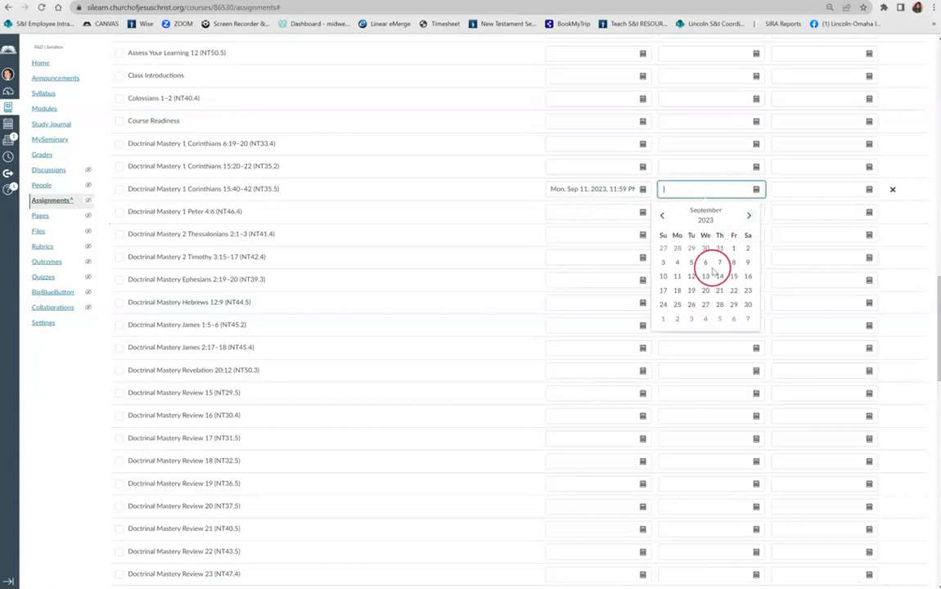
left_click(678, 277)
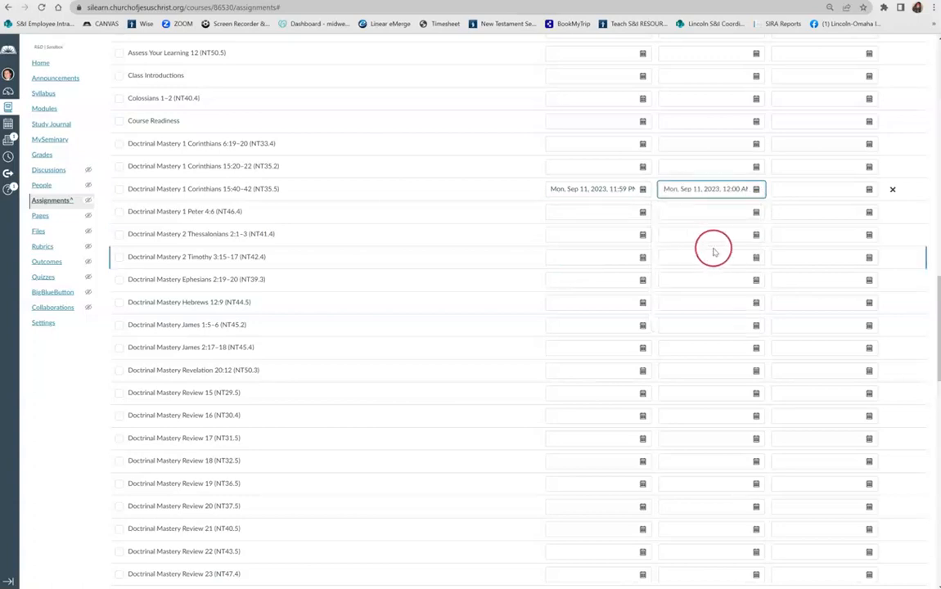
left_click(869, 190)
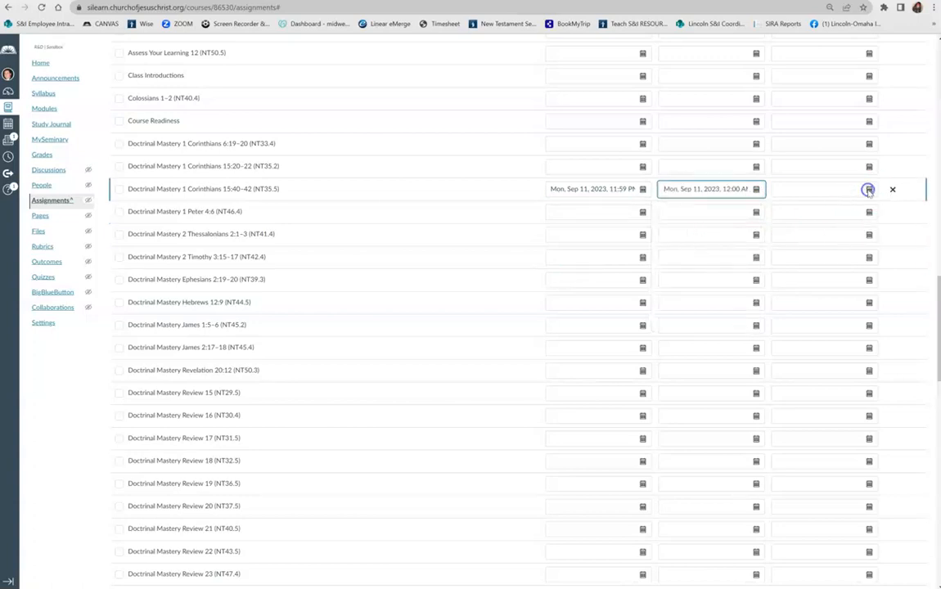
left_click(861, 215)
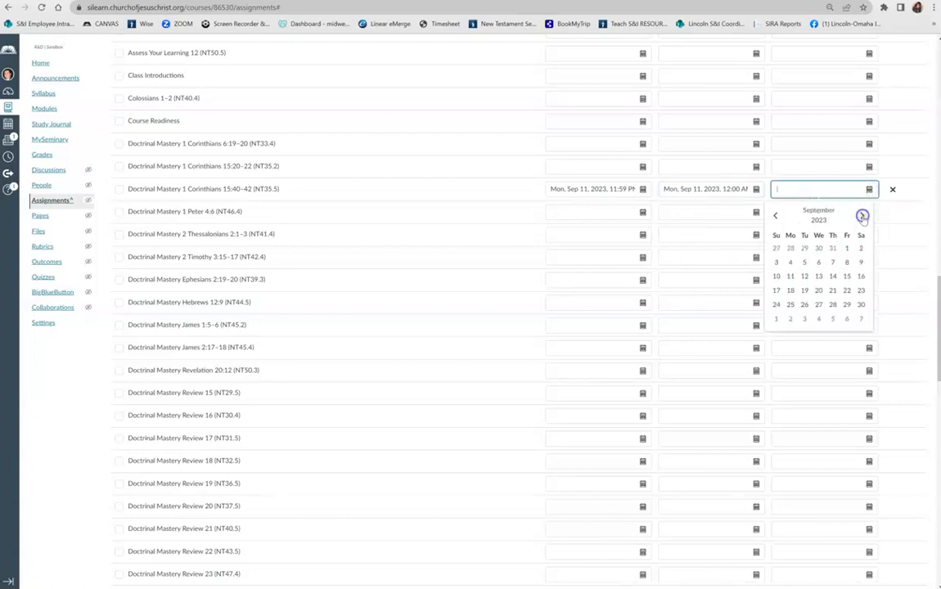
left_click(790, 277)
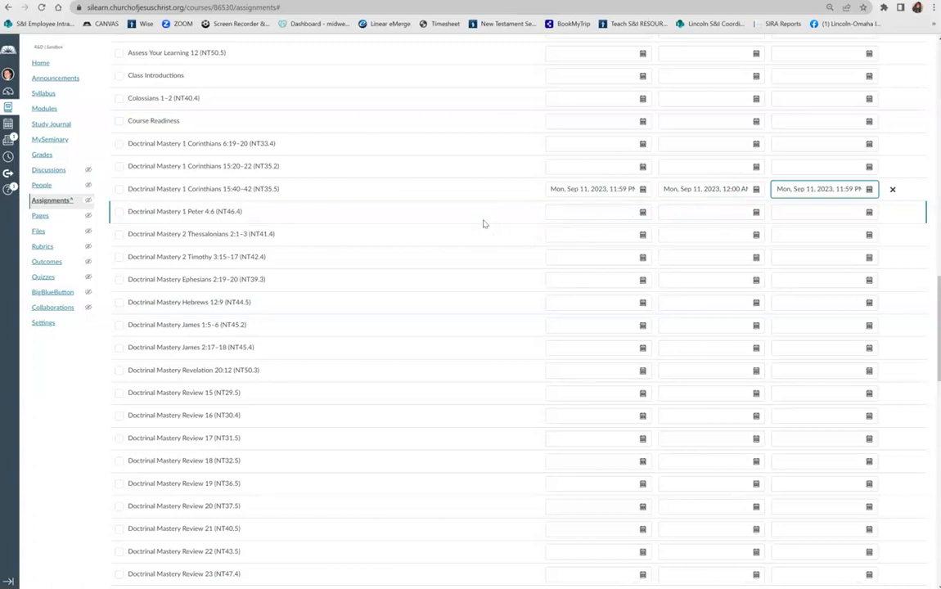
Set 2 Corinthians 1, 4 (NT36.1) due Sep 12, 2023, 11:59 PM, available from 12:00 AM until 11:59 PM that day.
scroll(482, 223, "up", 15)
scroll(483, 224, "up", 3)
scroll(482, 224, "down", 7)
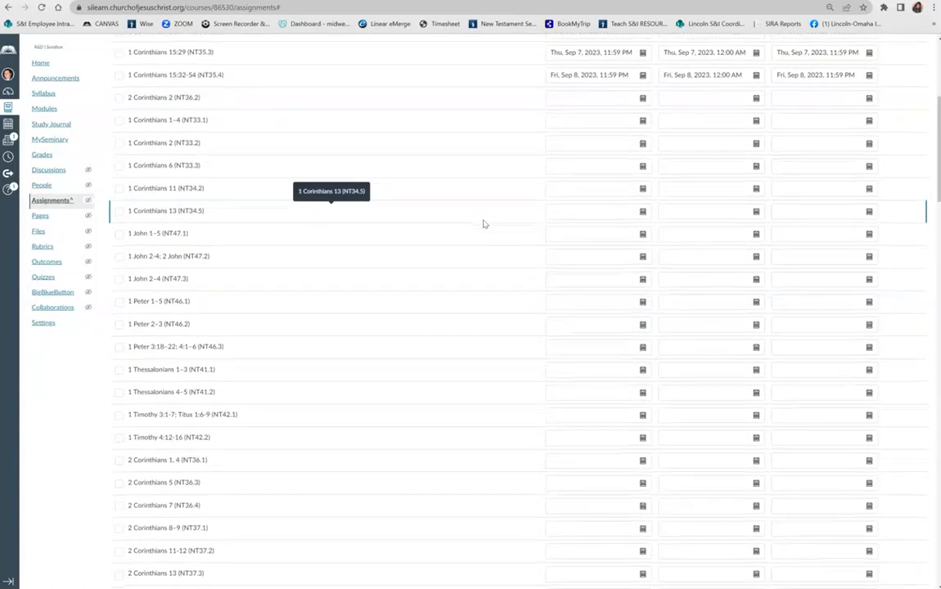
scroll(482, 223, "down", 5)
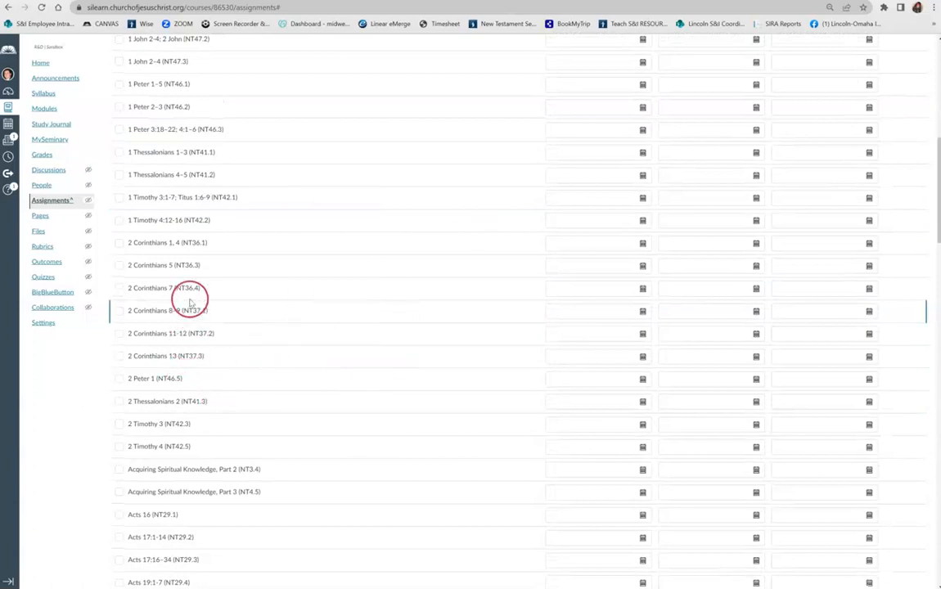
left_click(644, 245)
left_click(637, 269)
left_click(578, 329)
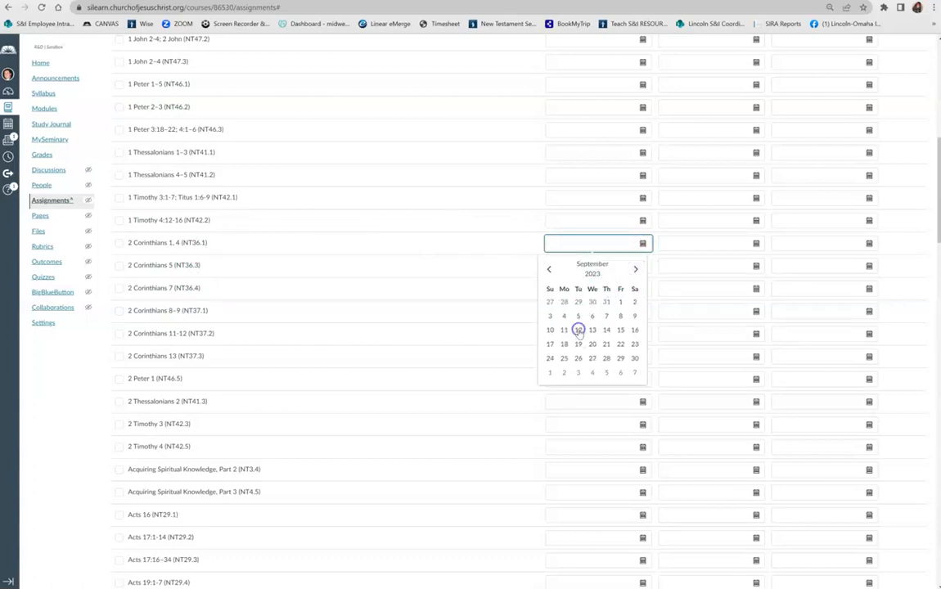
left_click(756, 243)
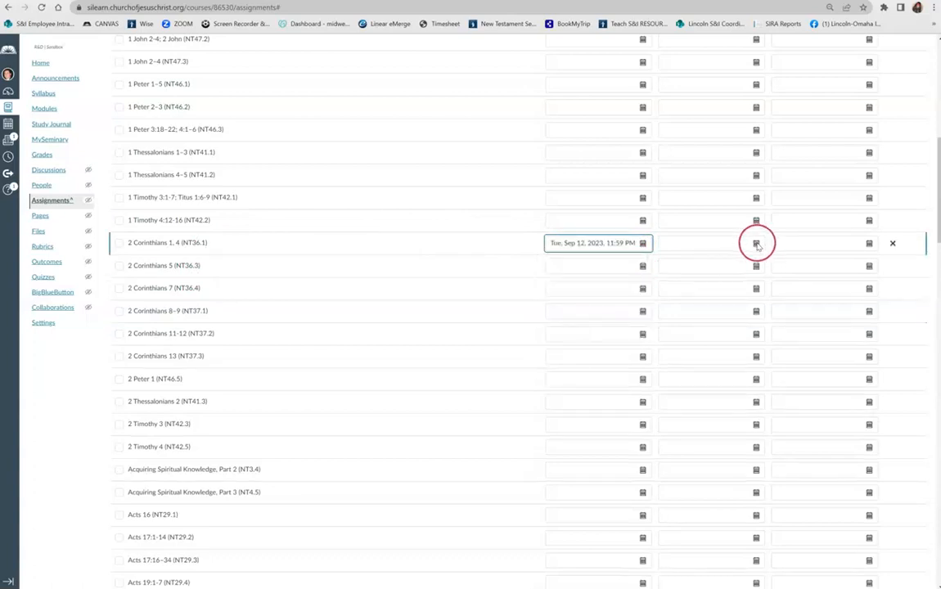
left_click(753, 256)
left_click(750, 269)
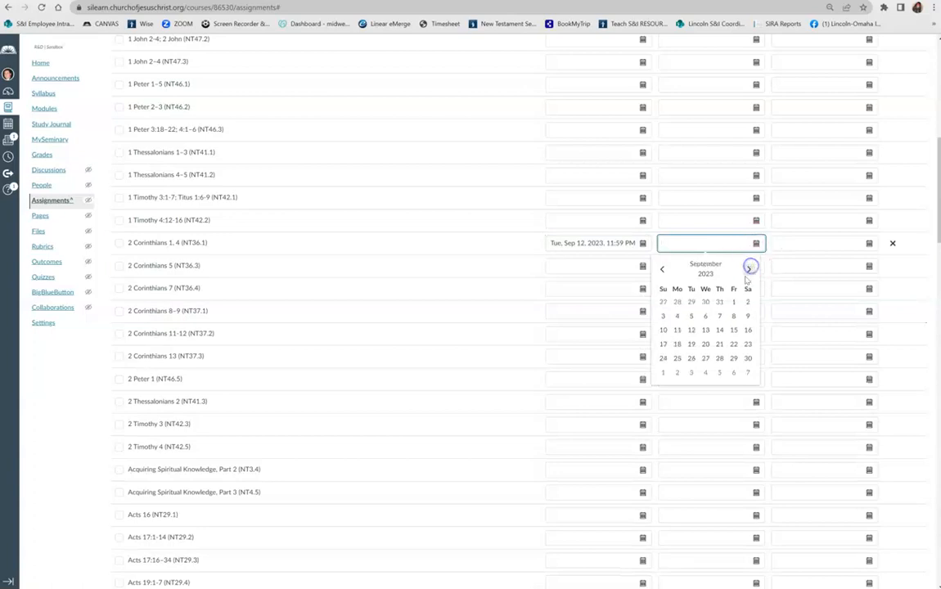
left_click(691, 331)
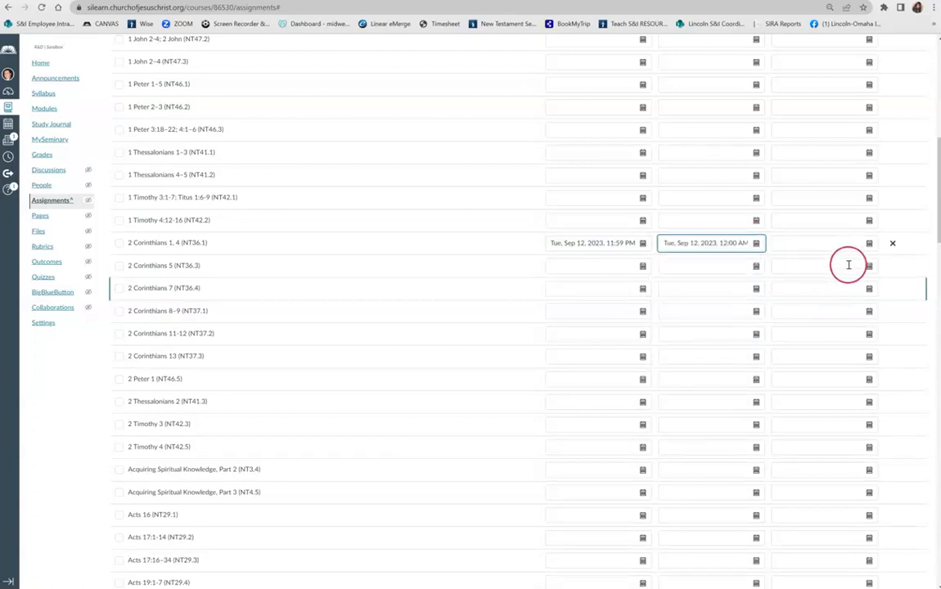
left_click(869, 243)
left_click(864, 269)
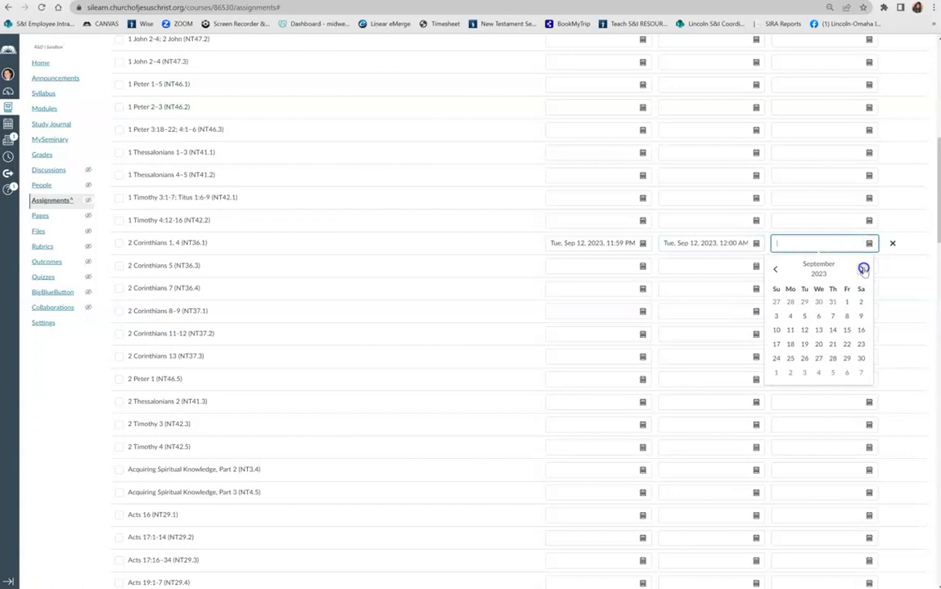
left_click(805, 330)
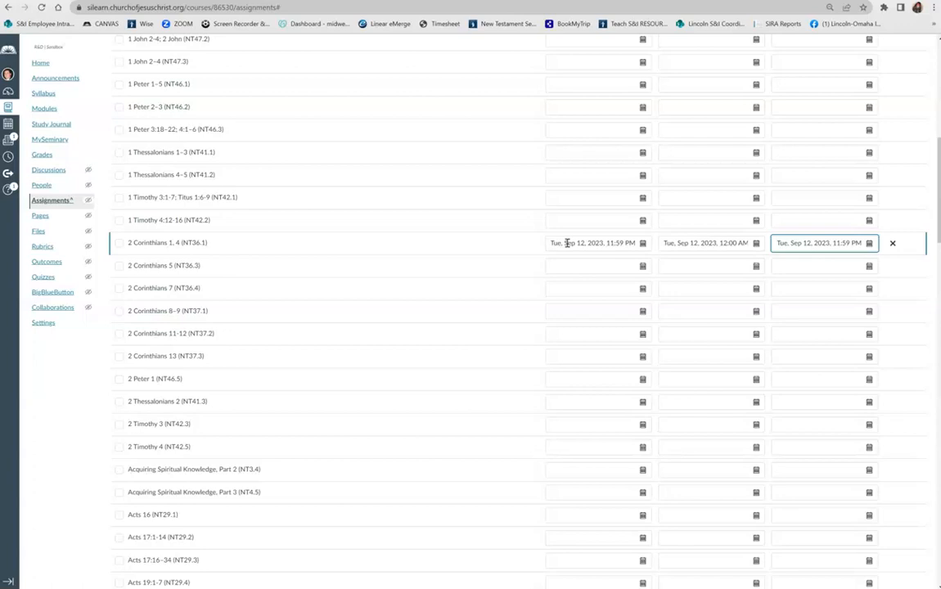
Set Acquiring Spiritual Knowledge, Part 2 (NT3.4) due Sep 14, 2023, 11:59 PM, available from 12:00 AM until 11:59 PM that day.
left_click(564, 267)
scroll(437, 289, "up", 2)
scroll(437, 289, "down", 5)
scroll(437, 288, "down", 3)
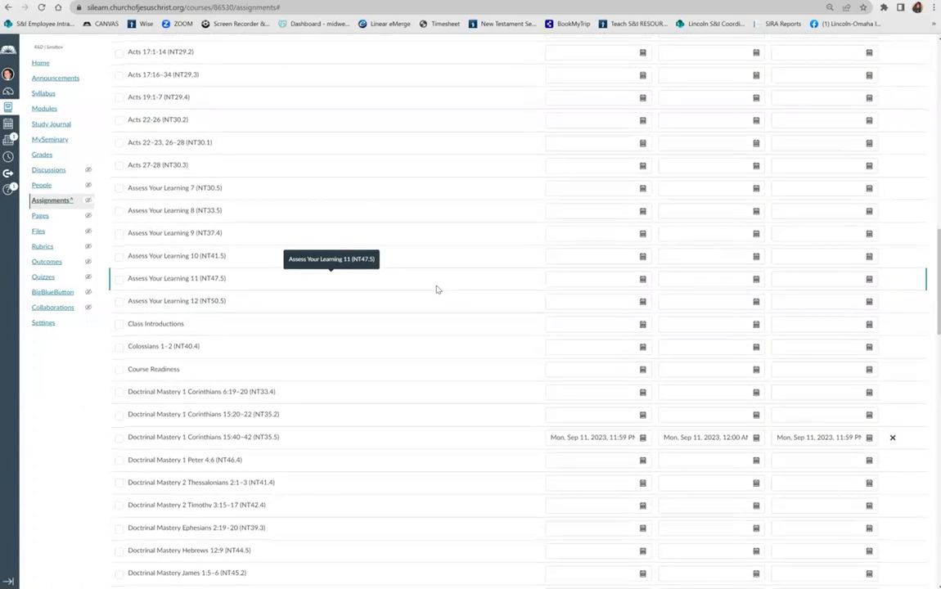
scroll(437, 289, "up", 2)
left_click(325, 164)
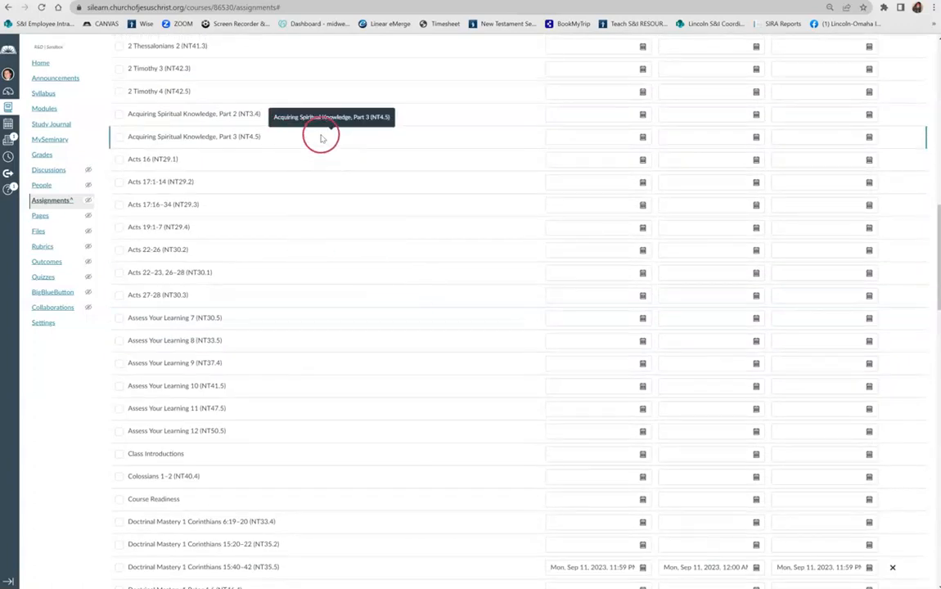
left_click(643, 115)
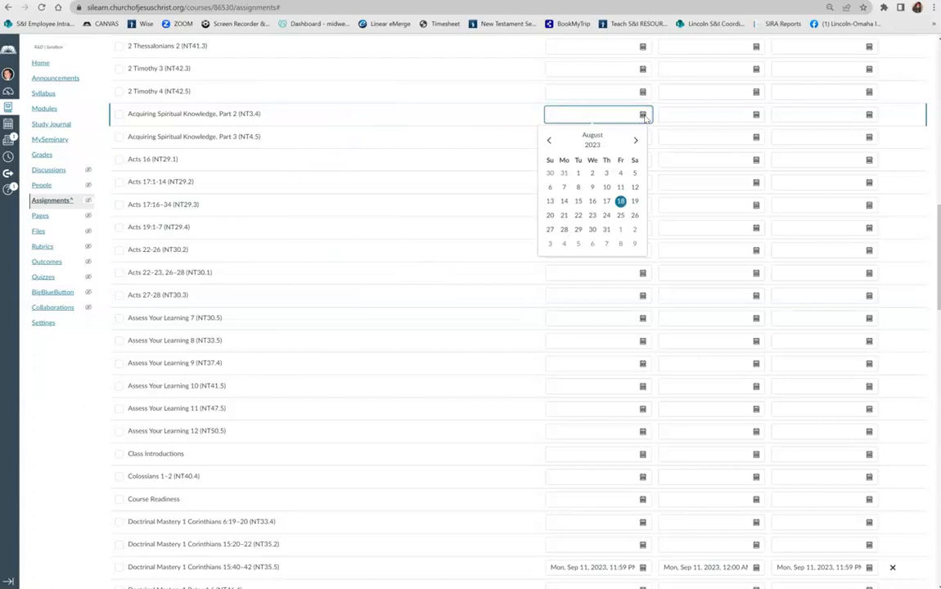
left_click(635, 140)
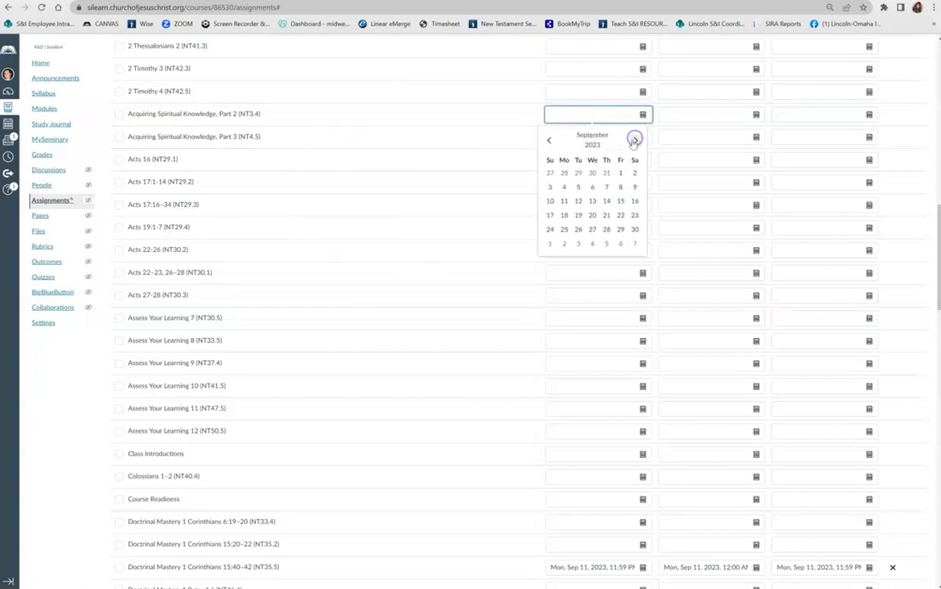
left_click(606, 201)
left_click(756, 115)
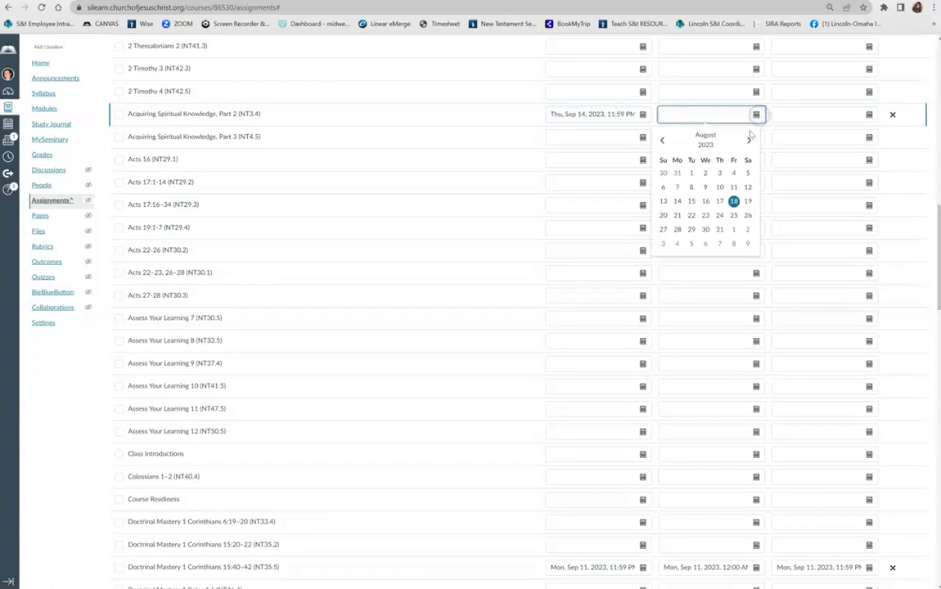
left_click(751, 140)
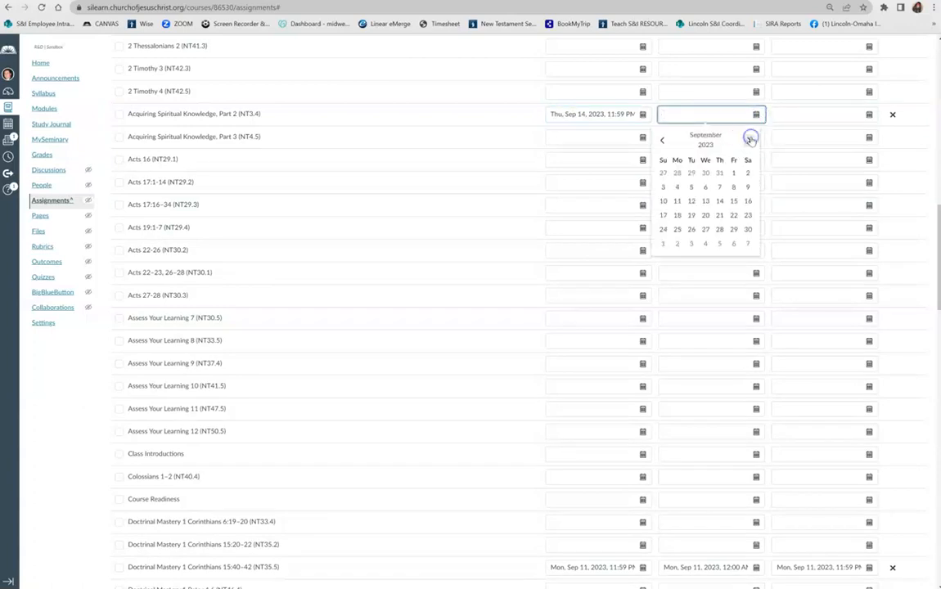
left_click(720, 201)
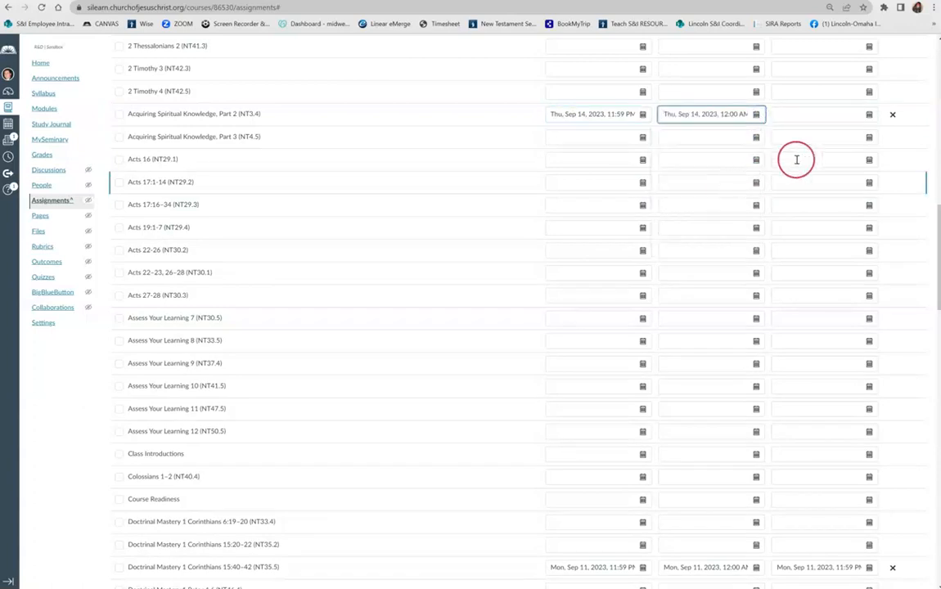
left_click(868, 114)
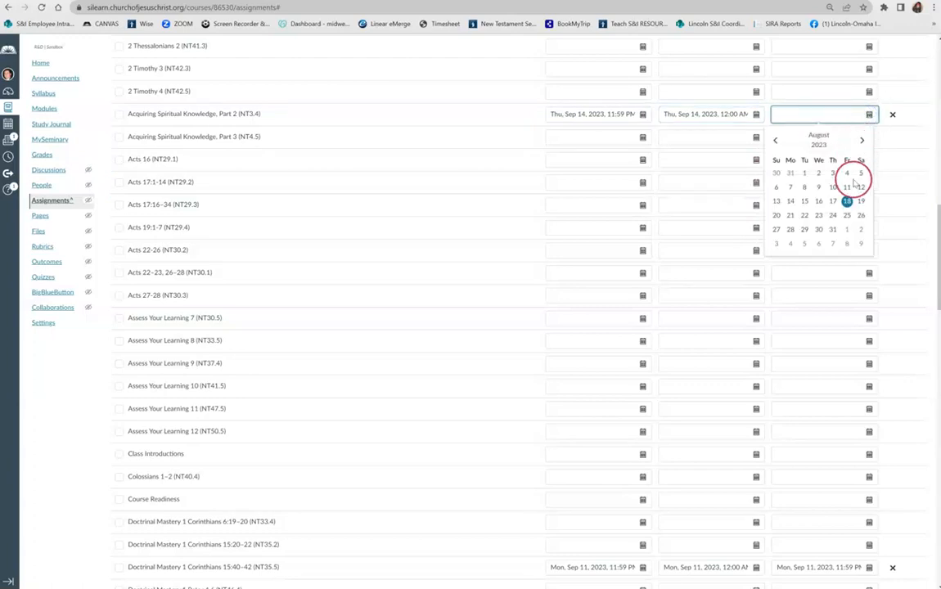
left_click(863, 140)
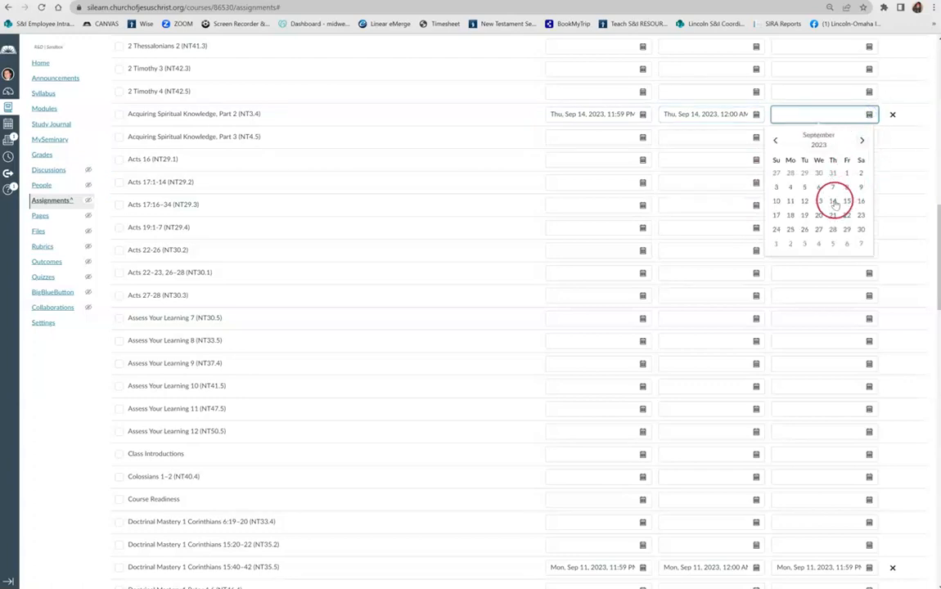
left_click(834, 202)
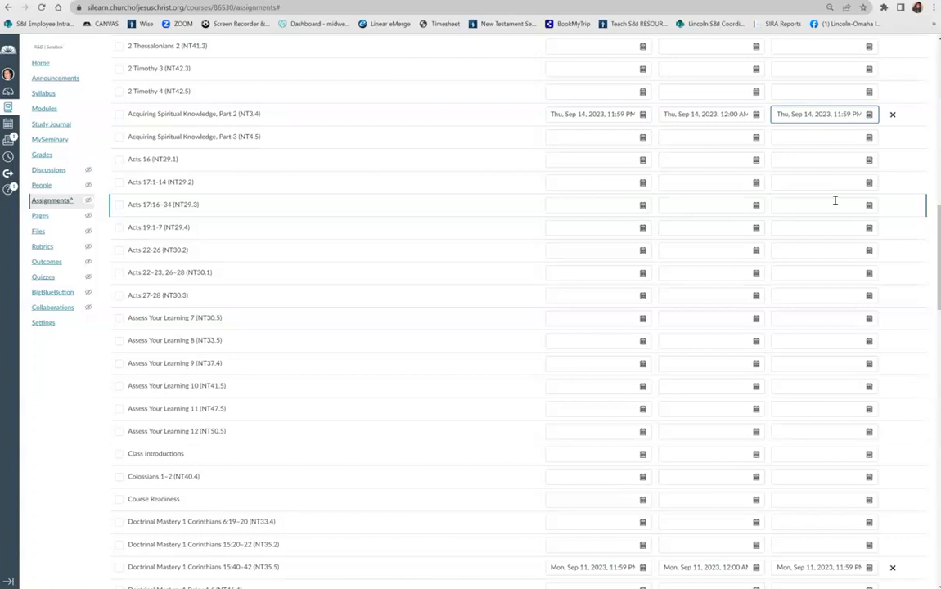
Set 2 Corinthians 5 (NT36.3) due Sep 15, 2023, 11:59 PM, available from 12:00 AM until 11:59 PM that day.
scroll(565, 233, "up", 5)
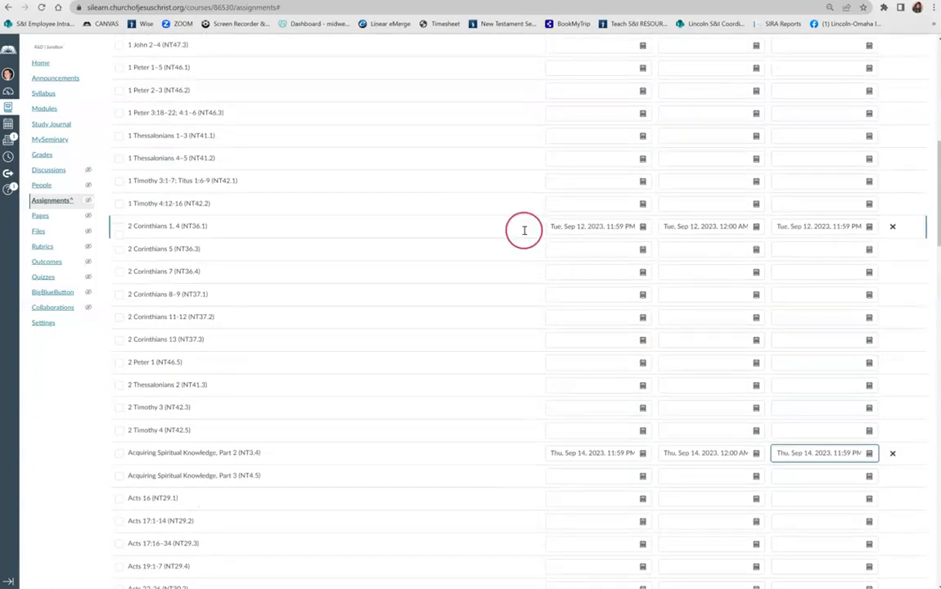
left_click(644, 250)
left_click(635, 276)
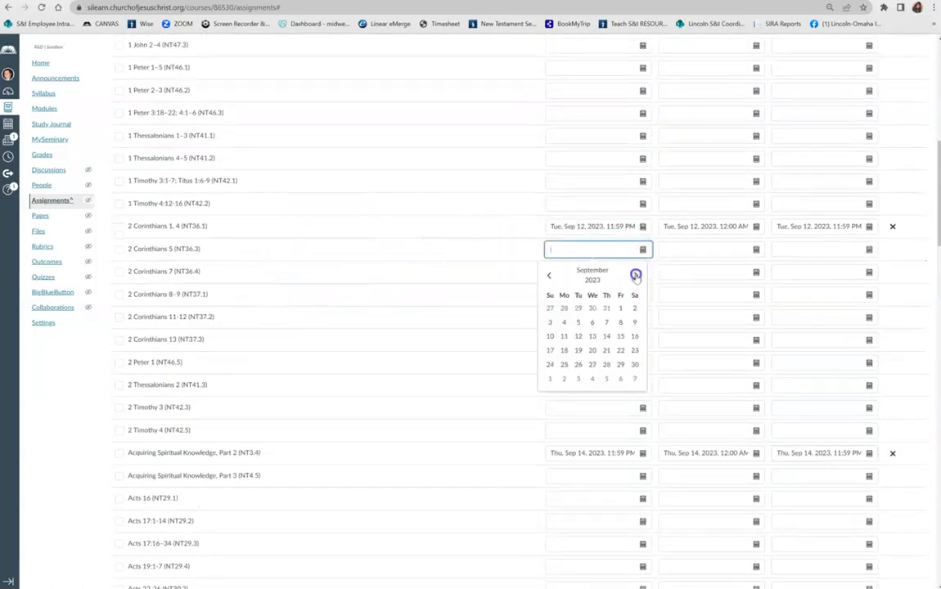
left_click(623, 337)
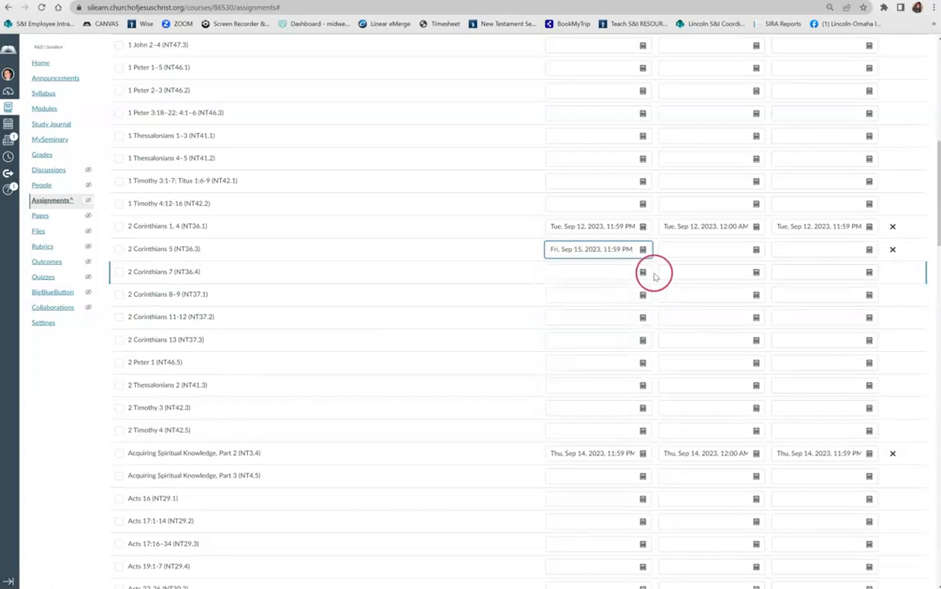
left_click(756, 250)
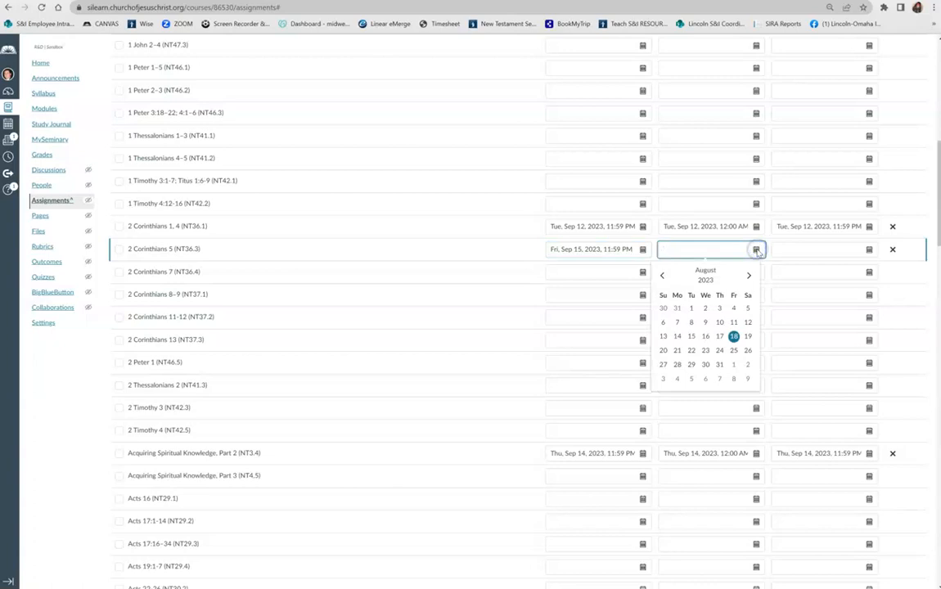
left_click(749, 276)
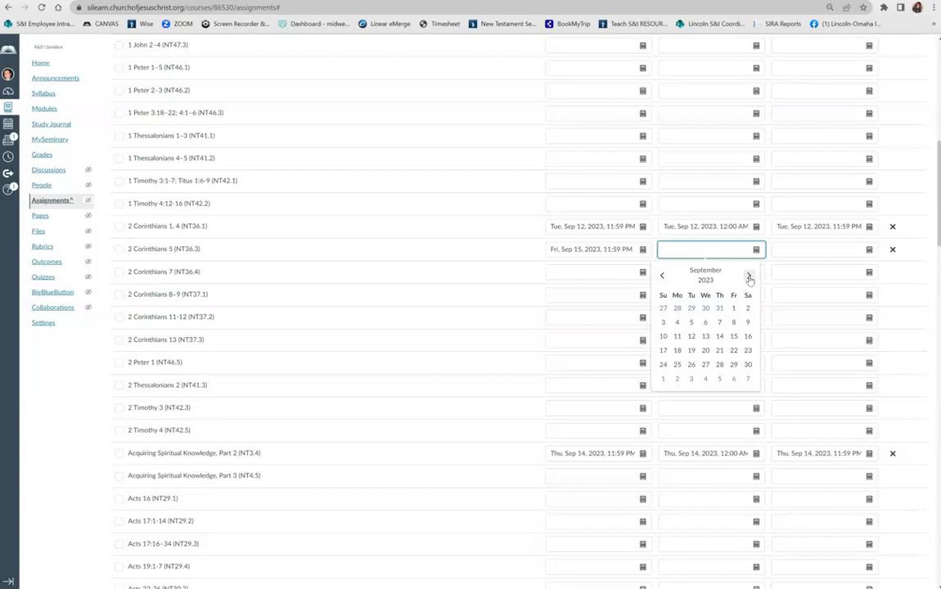
left_click(732, 337)
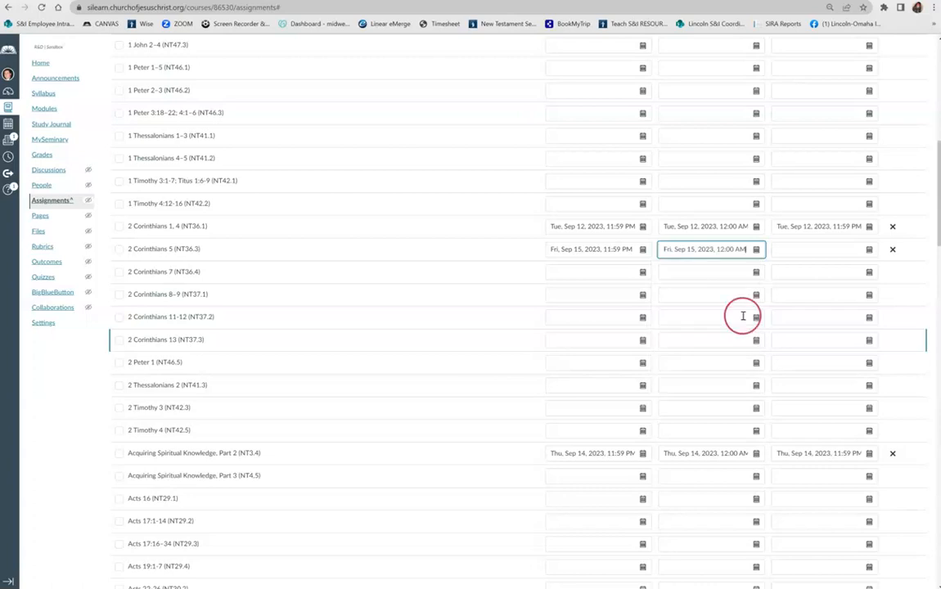
left_click(869, 249)
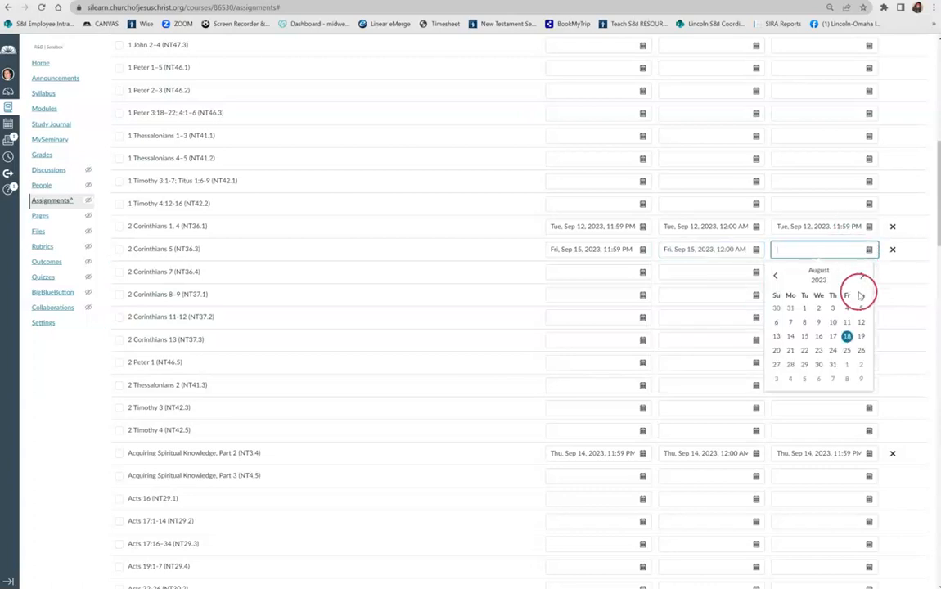
left_click(861, 276)
left_click(847, 336)
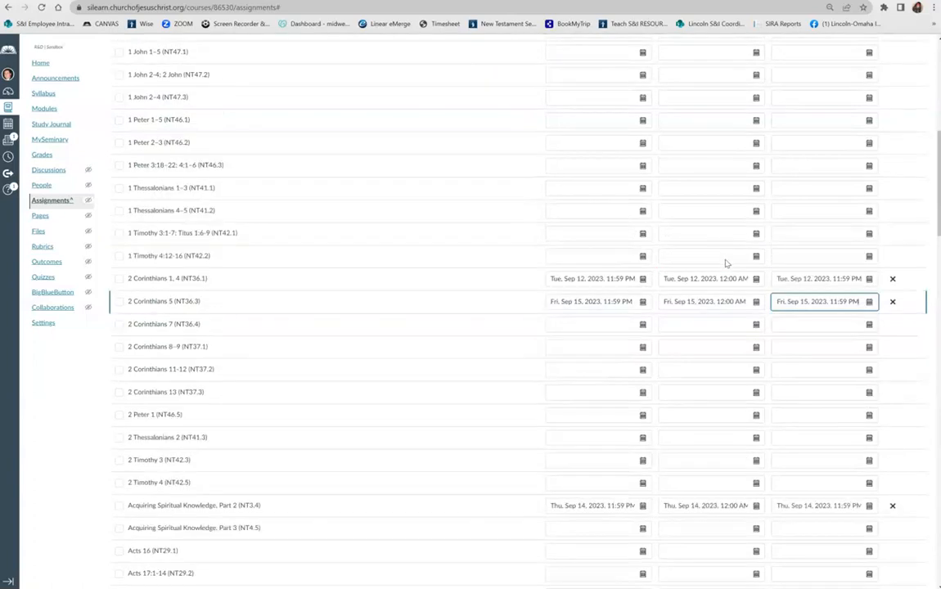
Save the batch of edited assignment dates.
scroll(725, 263, "up", 10)
left_click(916, 98)
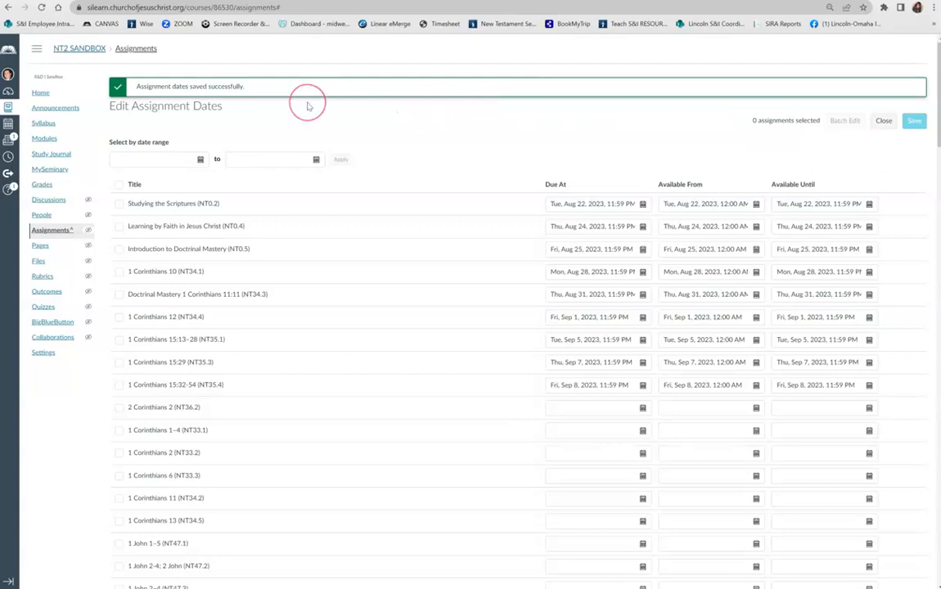
Review the syllabus Course Summary to check the order and due dates of the scheduled assignments.
left_click(43, 121)
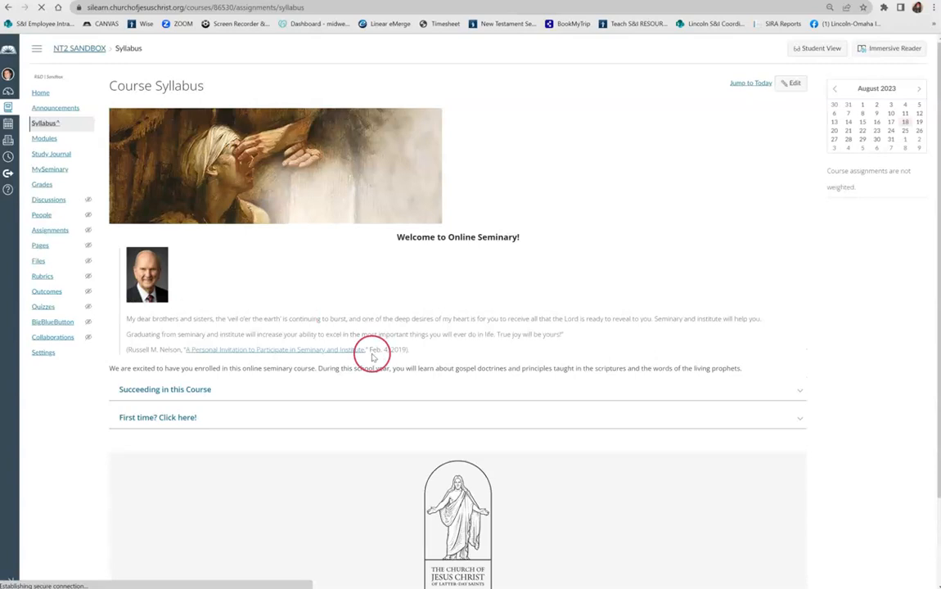
scroll(373, 353, "down", 1)
scroll(372, 354, "down", 5)
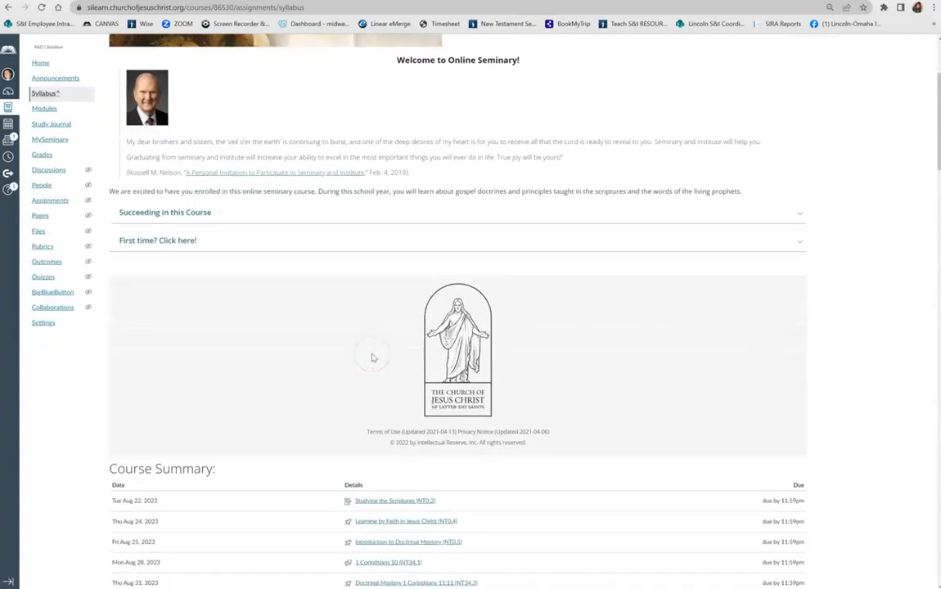
scroll(374, 358, "down", 1)
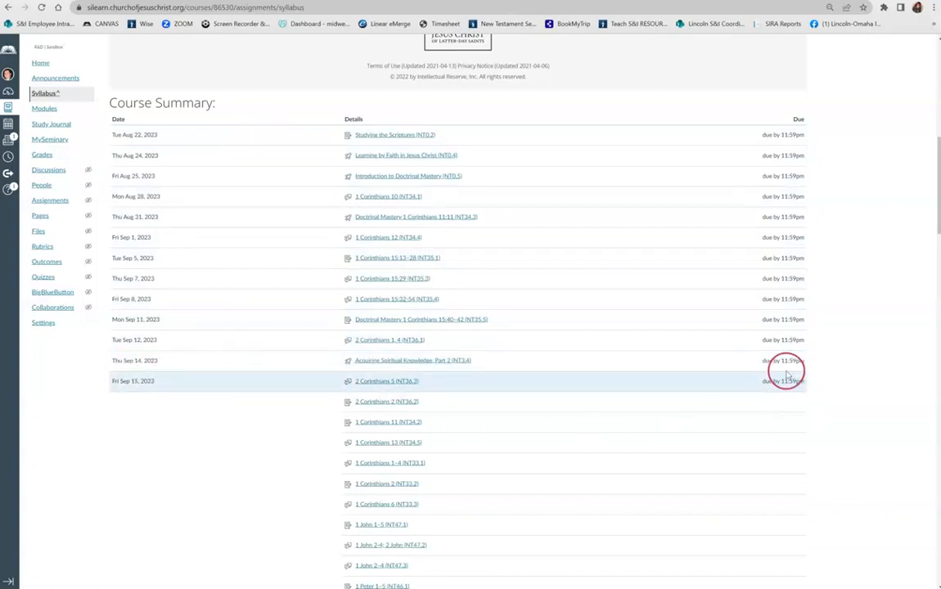
scroll(729, 371, "up", 7)
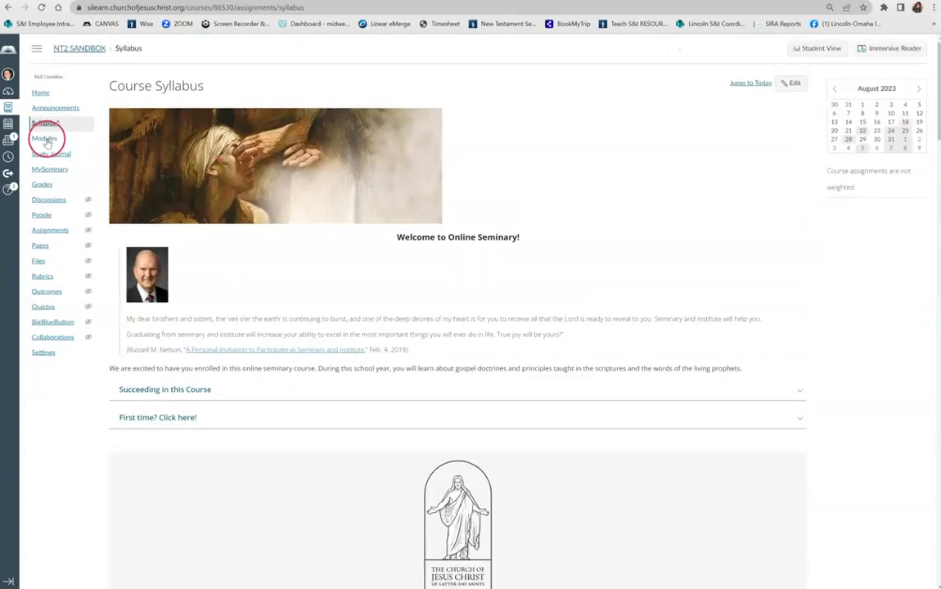
Review the course modules for the assigned due dates and each item's publish status.
left_click(45, 139)
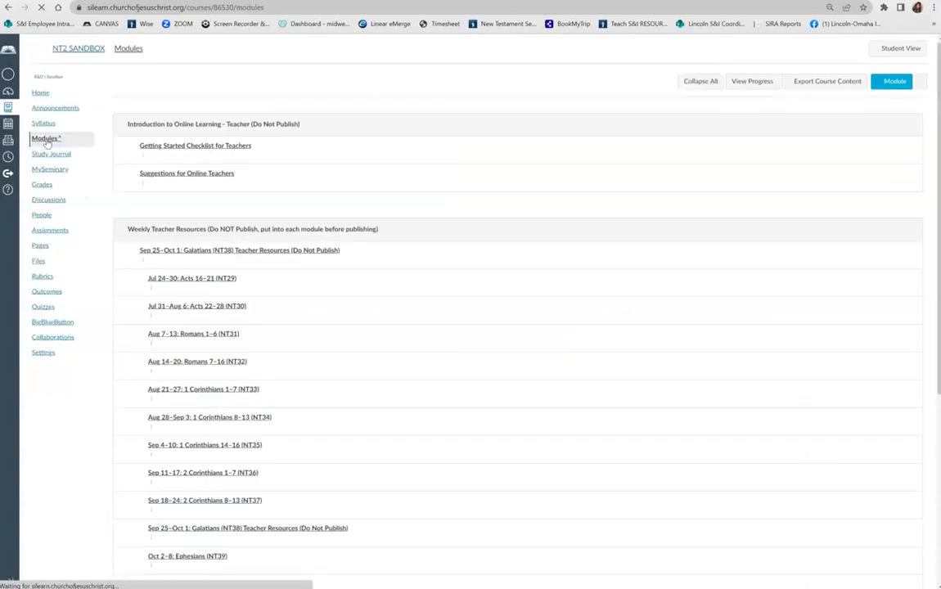
left_click(673, 212)
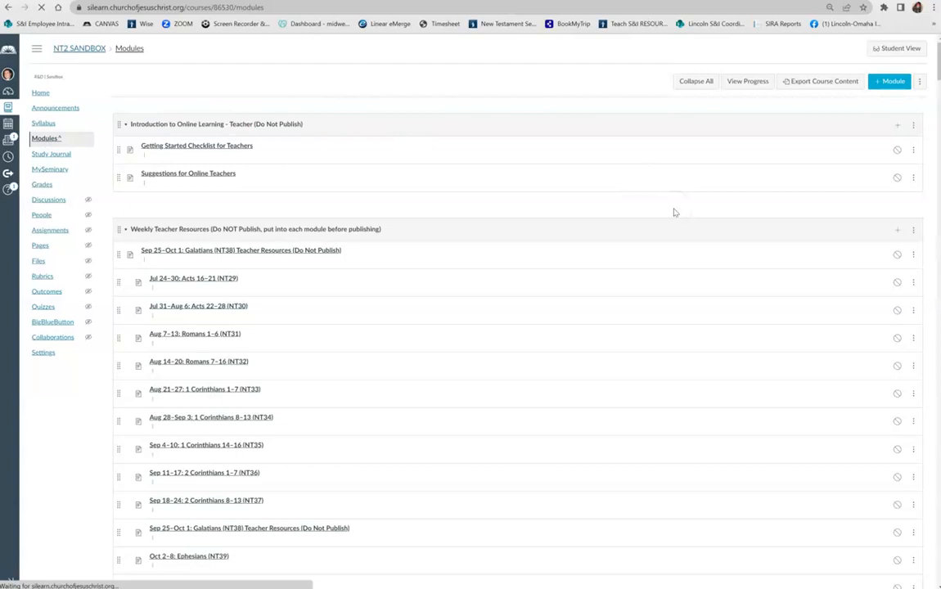
scroll(675, 213, "down", 3)
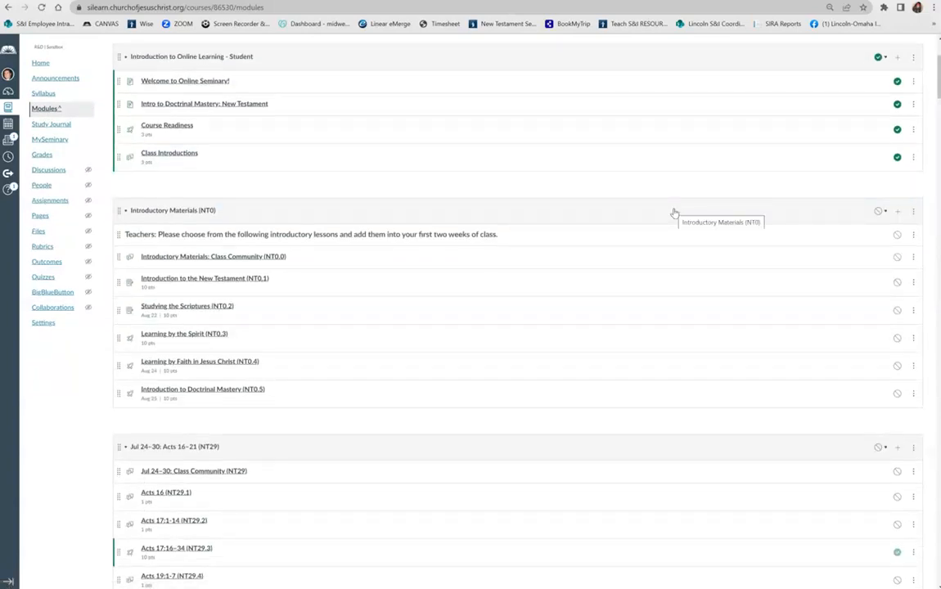
scroll(674, 212, "down", 3)
scroll(674, 212, "down", 6)
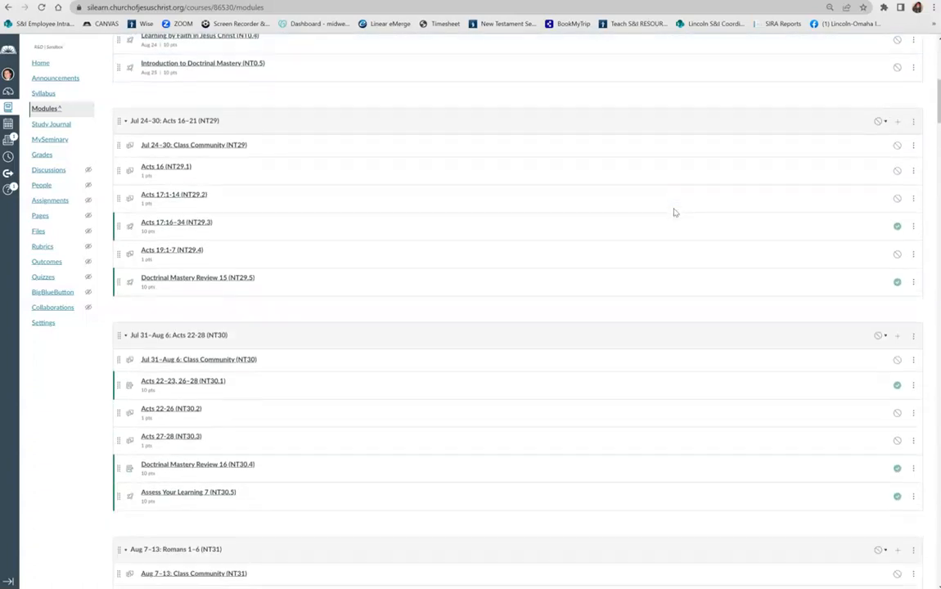
scroll(675, 213, "down", 3)
scroll(675, 212, "up", 15)
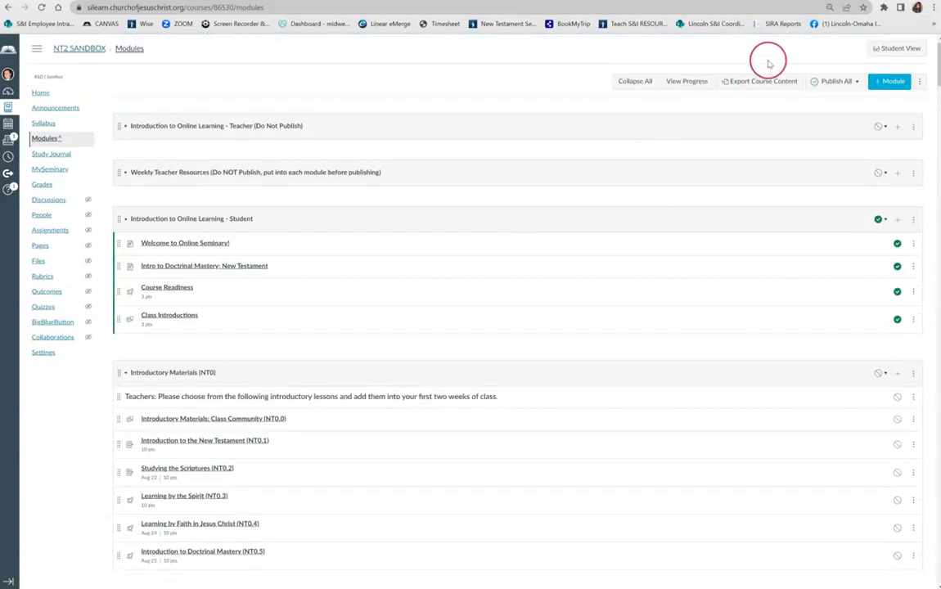
Preview the modules as a student to check which content is visible, and return to the teacher view.
left_click(897, 48)
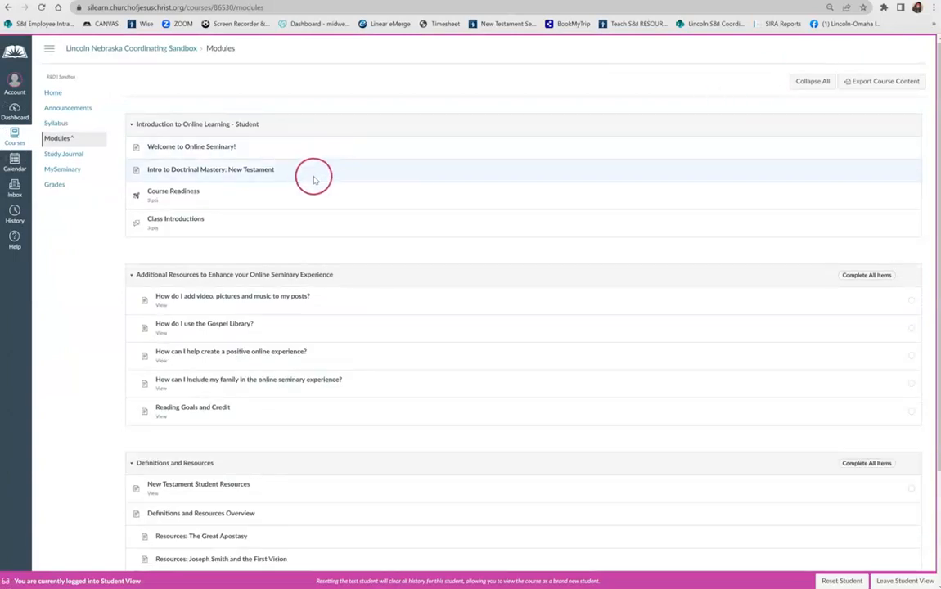
scroll(304, 237, "down", 3)
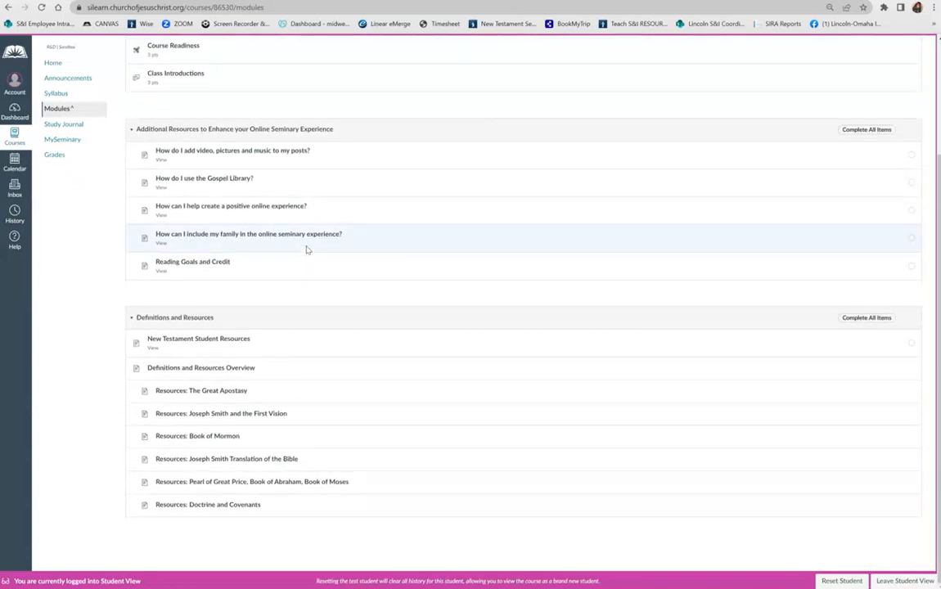
scroll(306, 249, "up", 3)
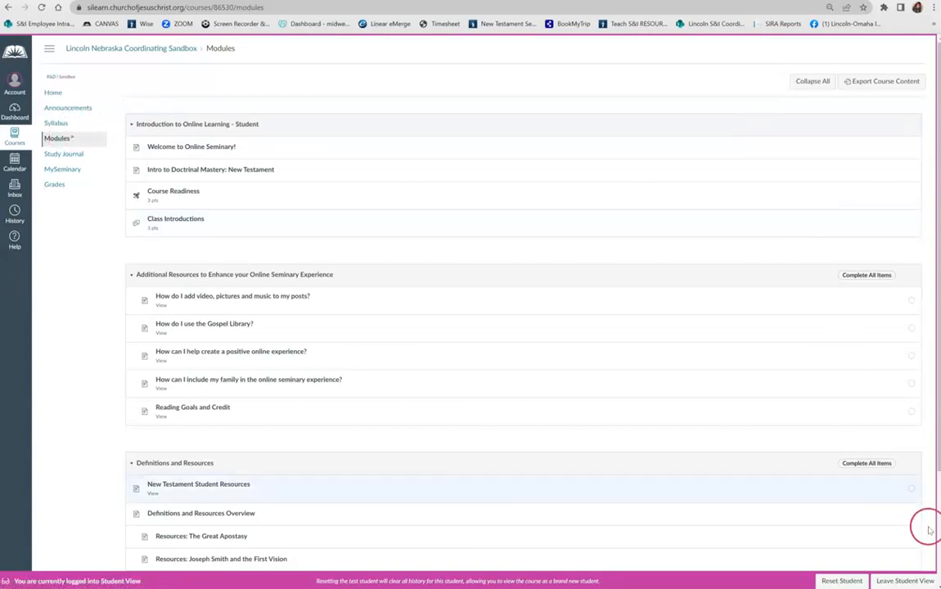
left_click(905, 581)
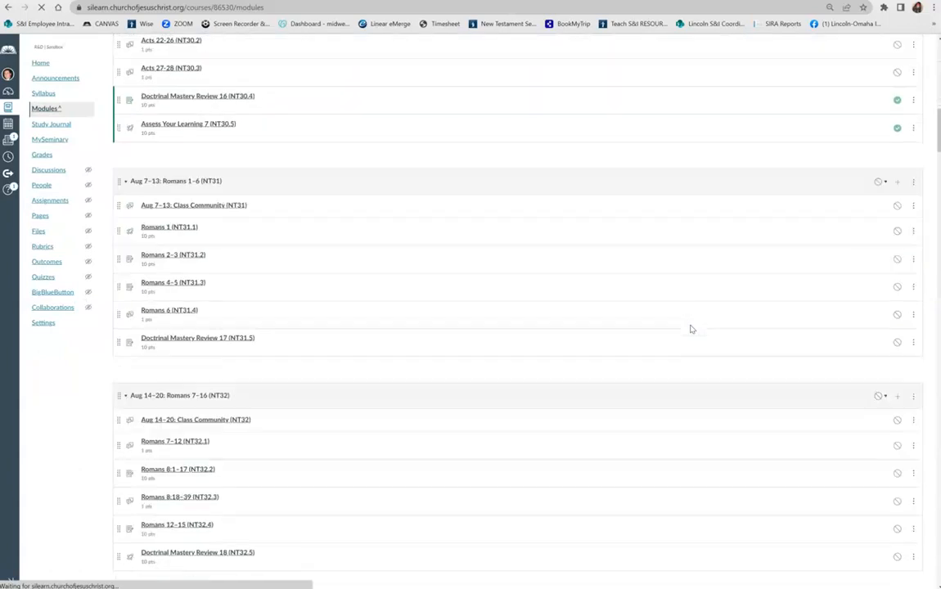
Publish the Introductory Materials (NT0) module together with all of its items.
scroll(690, 329, "down", 6)
scroll(691, 329, "down", 2)
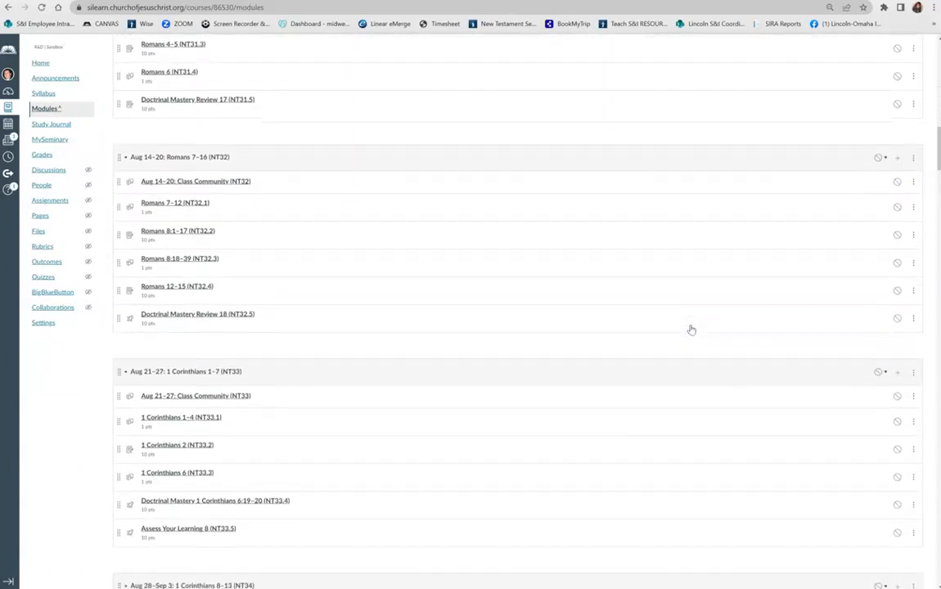
scroll(690, 329, "down", 1)
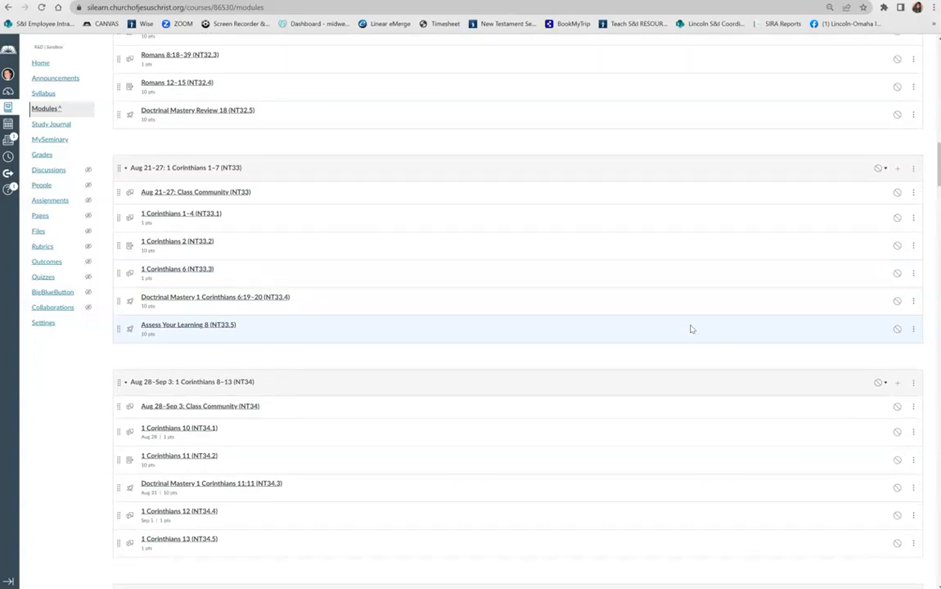
scroll(690, 329, "up", 10)
scroll(691, 329, "up", 5)
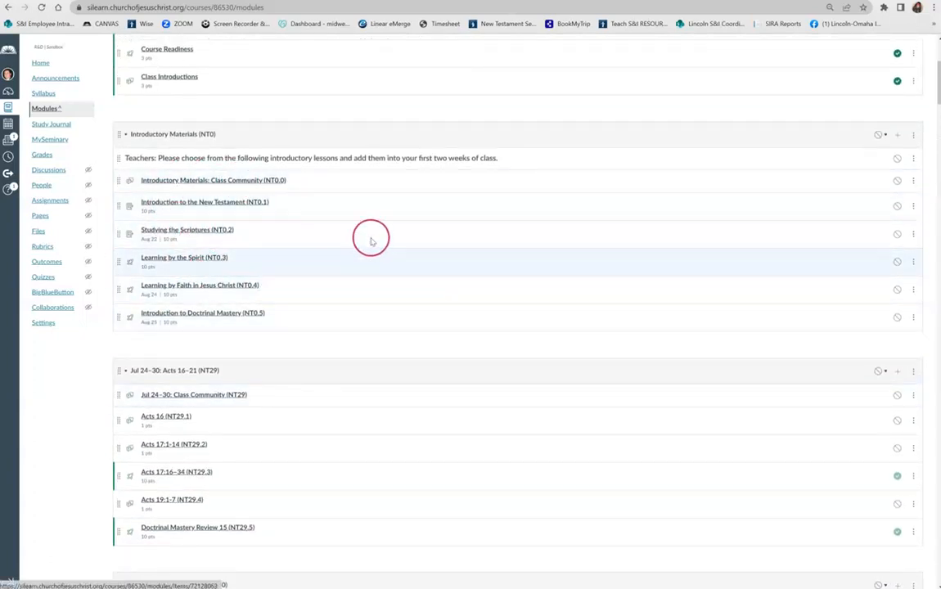
left_click(887, 137)
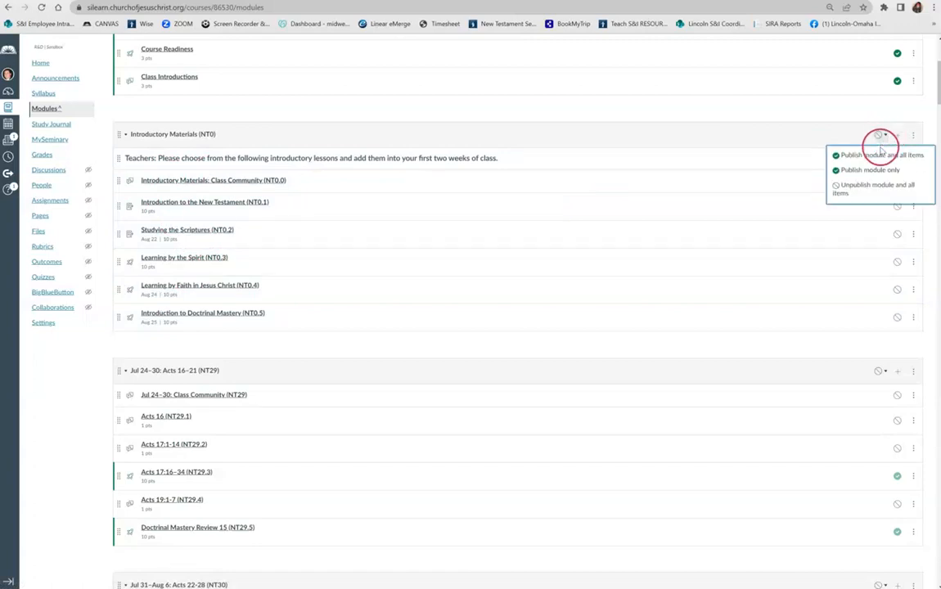
left_click(876, 155)
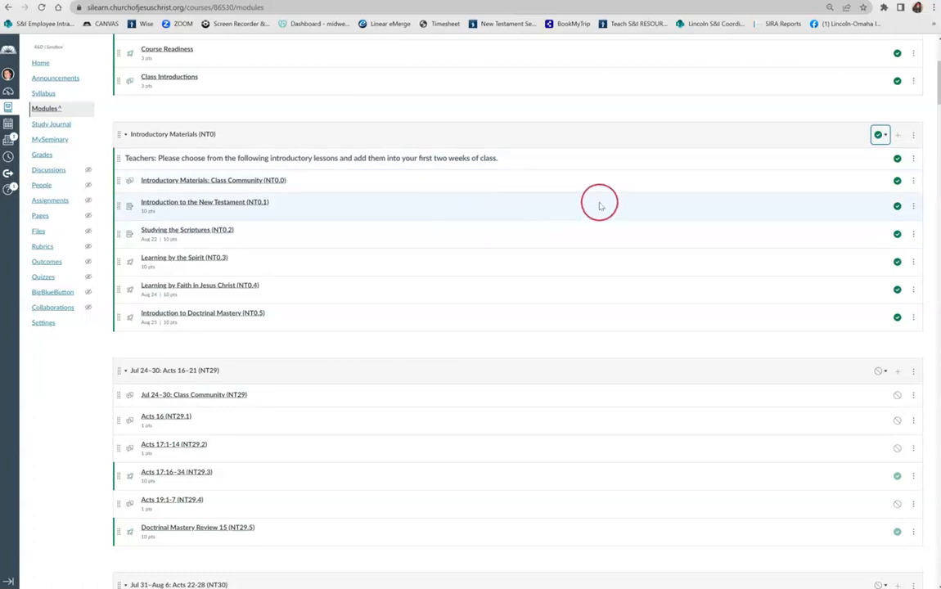
Unpublish Introduction to the New Testament (NT0.1), Learning by the Spirit (NT0.3) and the teachers' note in Introductory Materials (NT0).
left_click(898, 207)
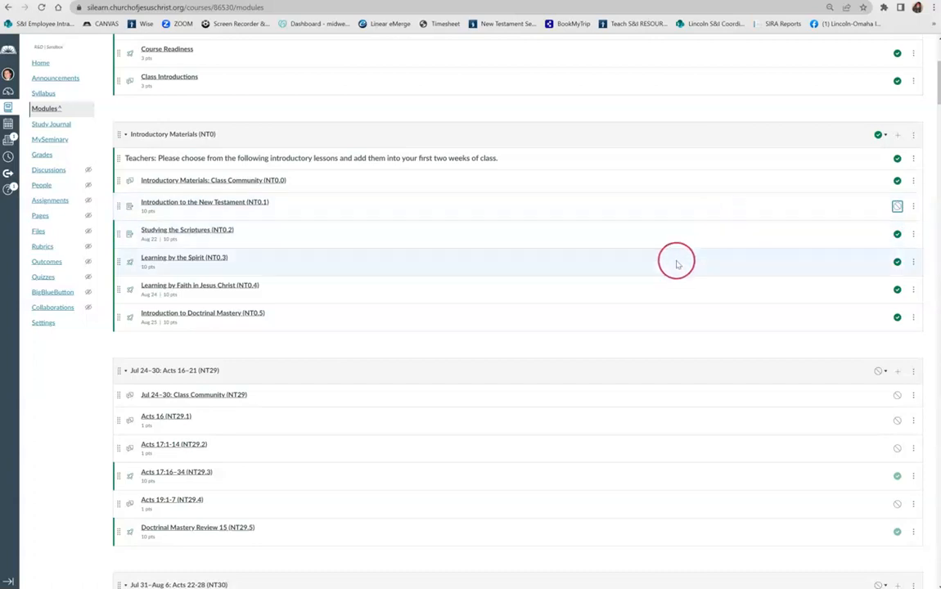
left_click(896, 262)
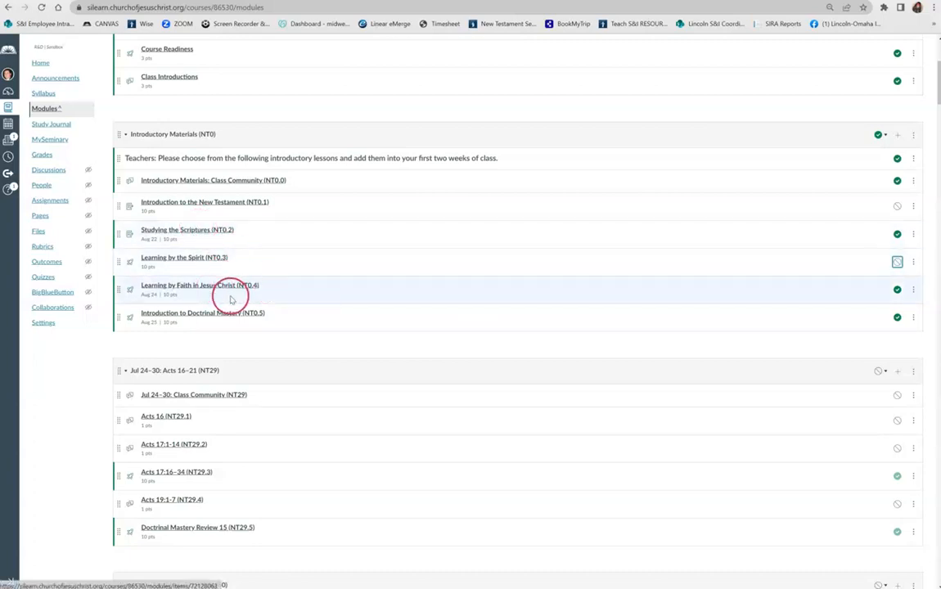
left_click(286, 187)
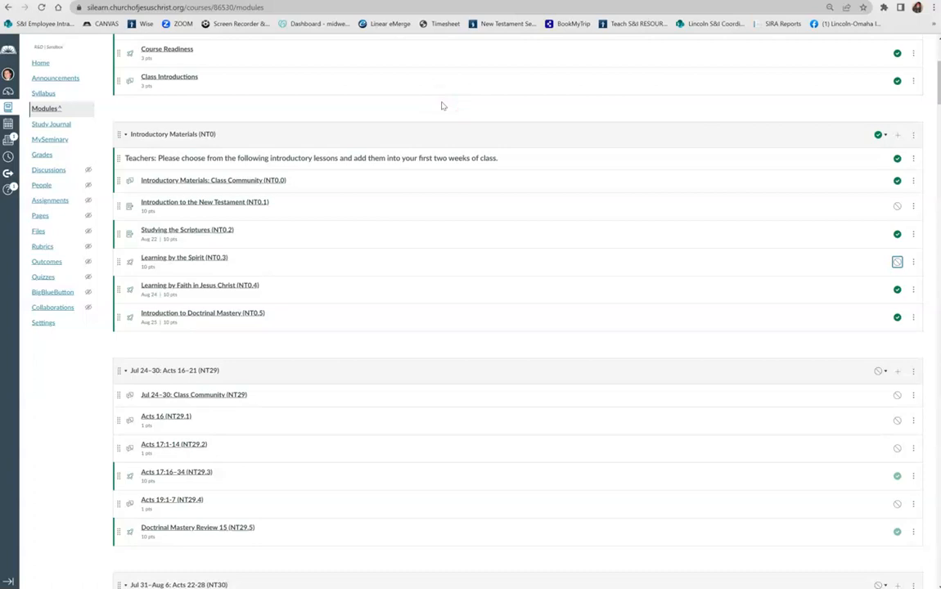
scroll(441, 105, "up", 1)
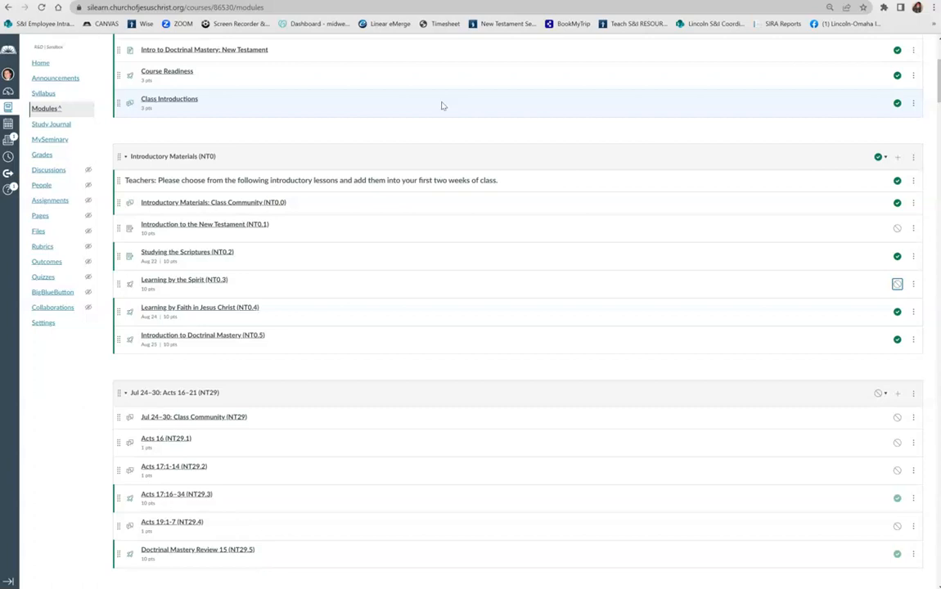
scroll(441, 106, "up", 1)
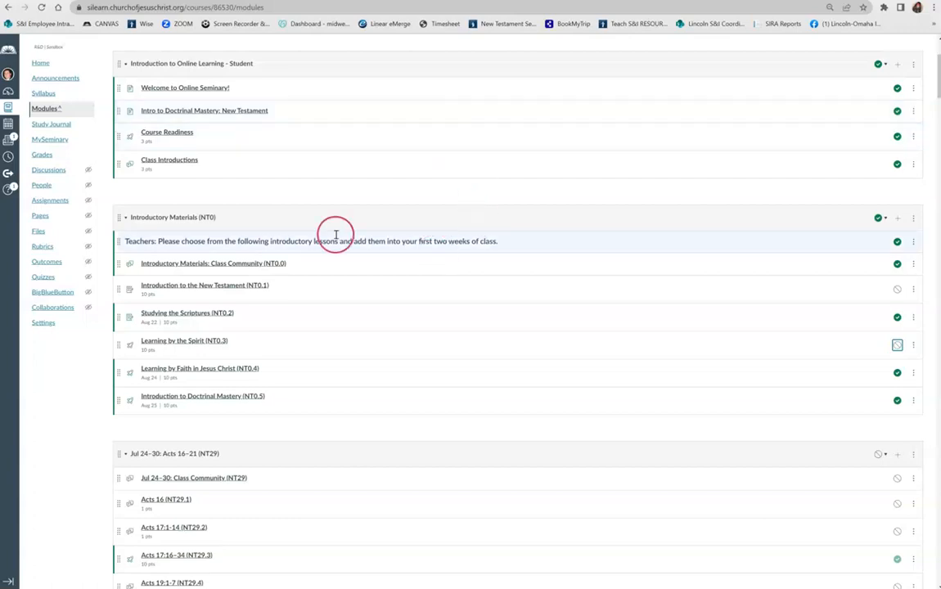
left_click(898, 242)
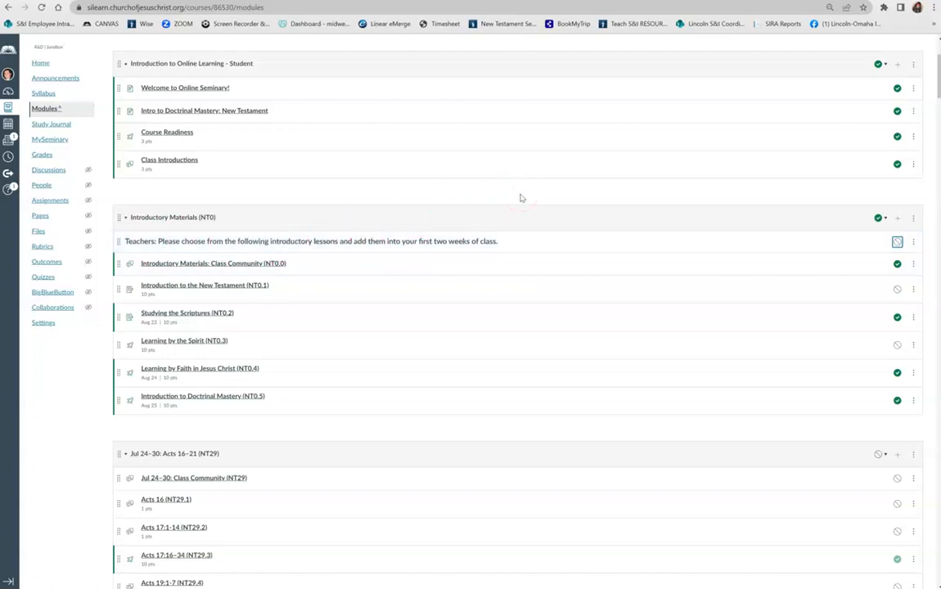
Preview Studying the Scriptures (NT0.2) and Class Community (NT0.0) as a student, and leave the student view.
scroll(520, 198, "up", 3)
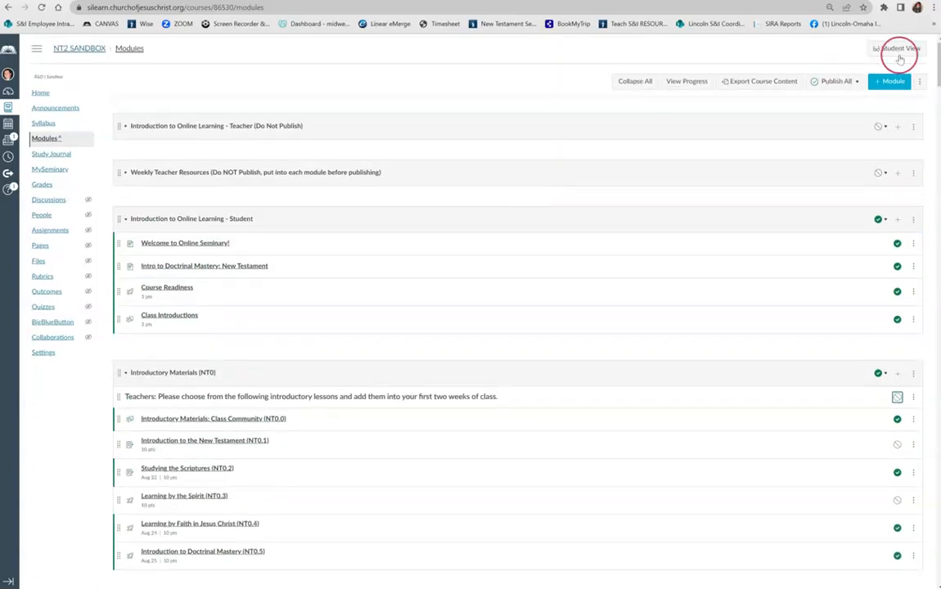
left_click(909, 54)
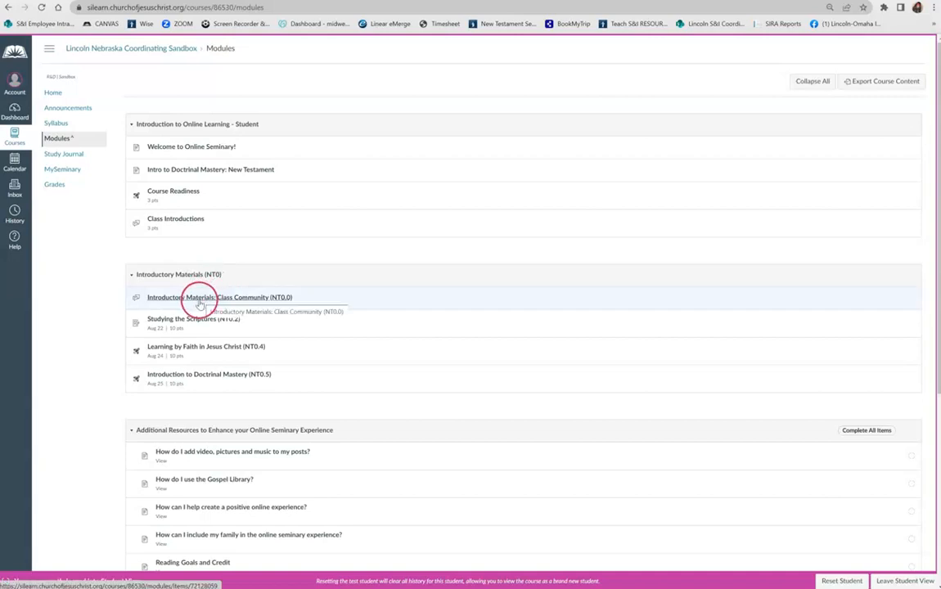
left_click(175, 322)
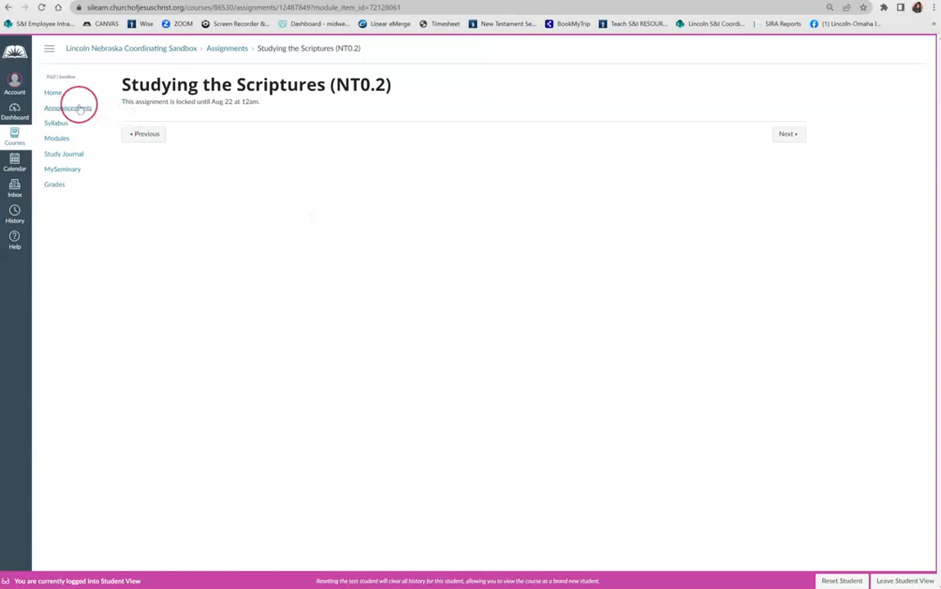
left_click(59, 138)
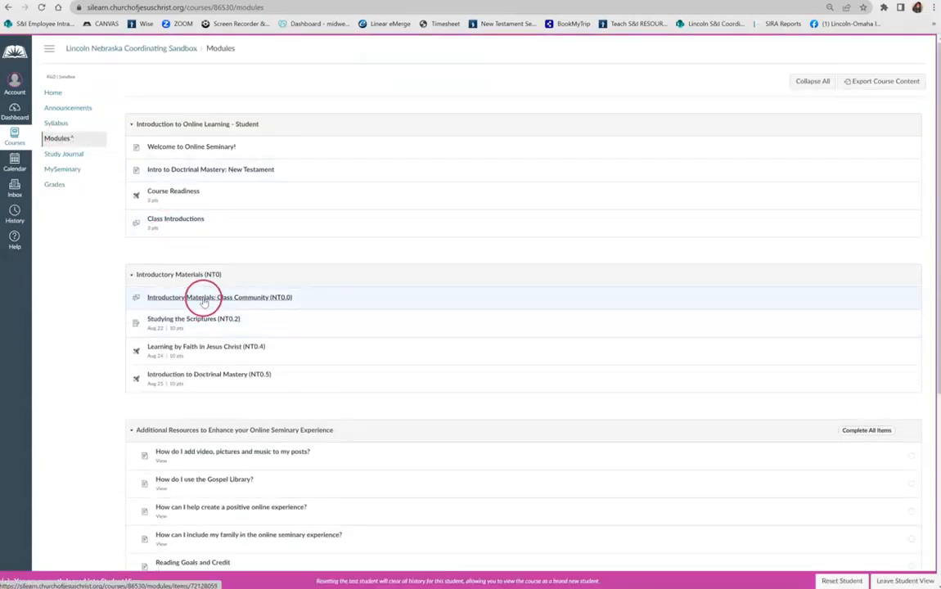
left_click(205, 299)
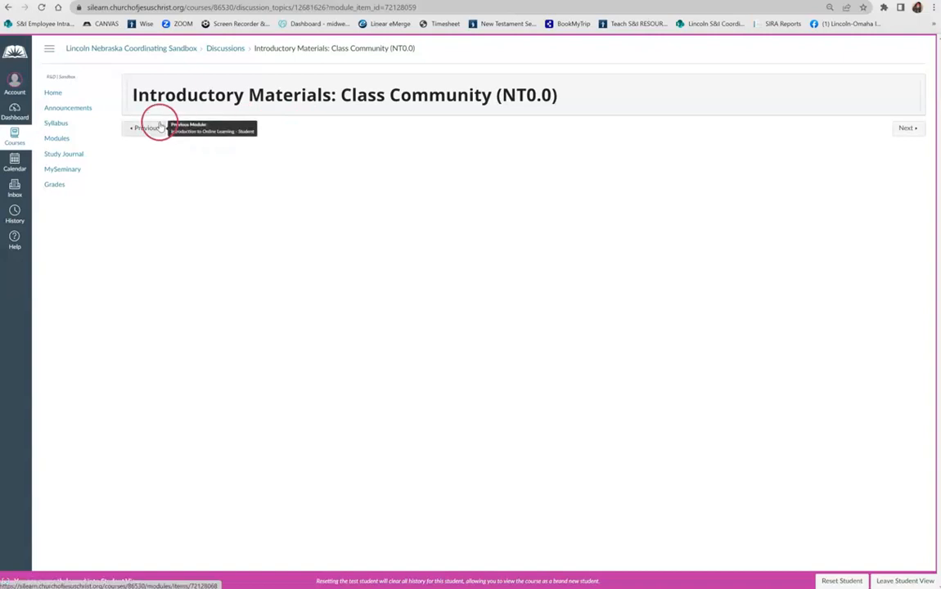
left_click(57, 139)
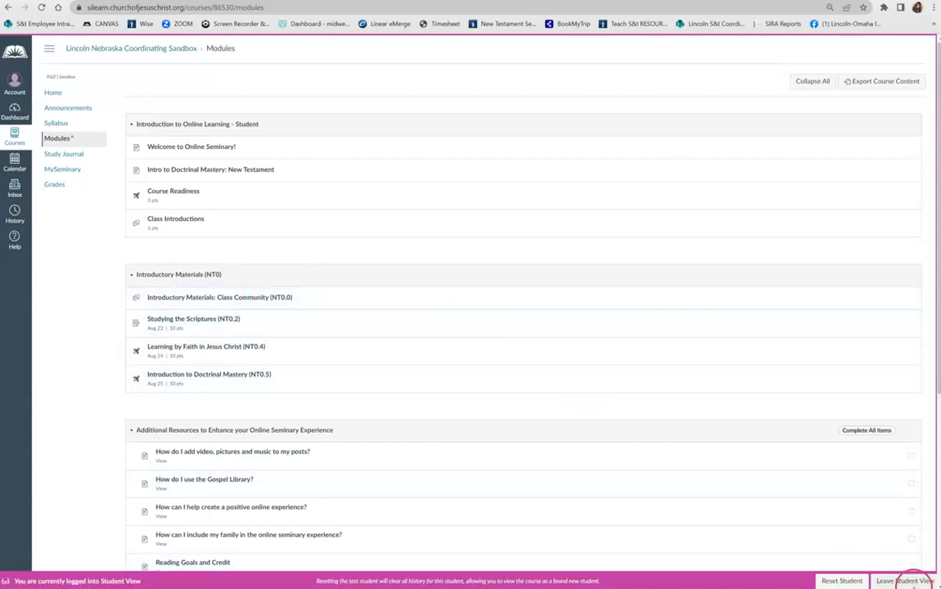
left_click(910, 581)
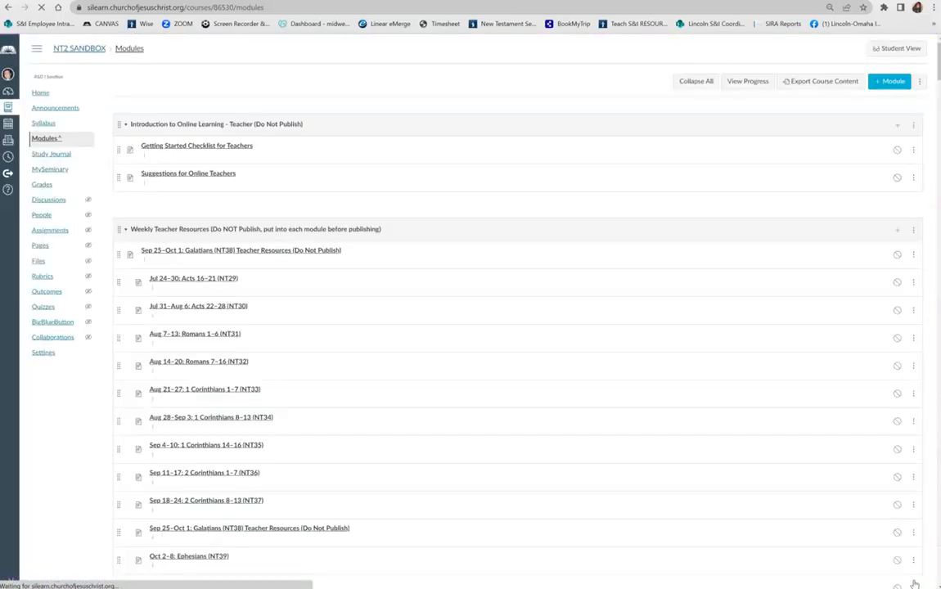
Edit the Introductory Materials (NT0) module settings and lock the module until Aug 21, 2023.
scroll(640, 510, "down", 7)
scroll(641, 515, "down", 10)
scroll(640, 515, "up", 11)
scroll(640, 515, "down", 2)
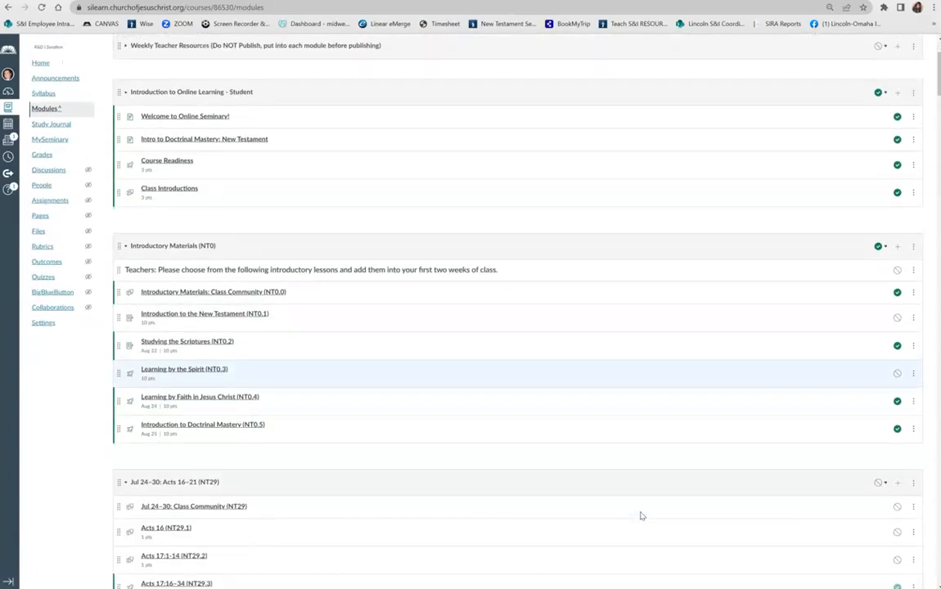
scroll(641, 516, "down", 1)
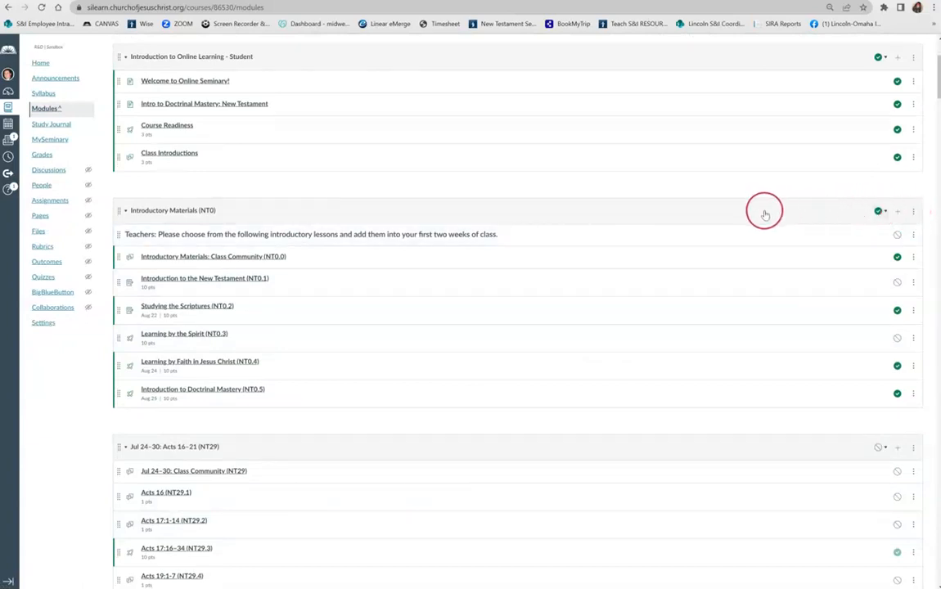
left_click(913, 211)
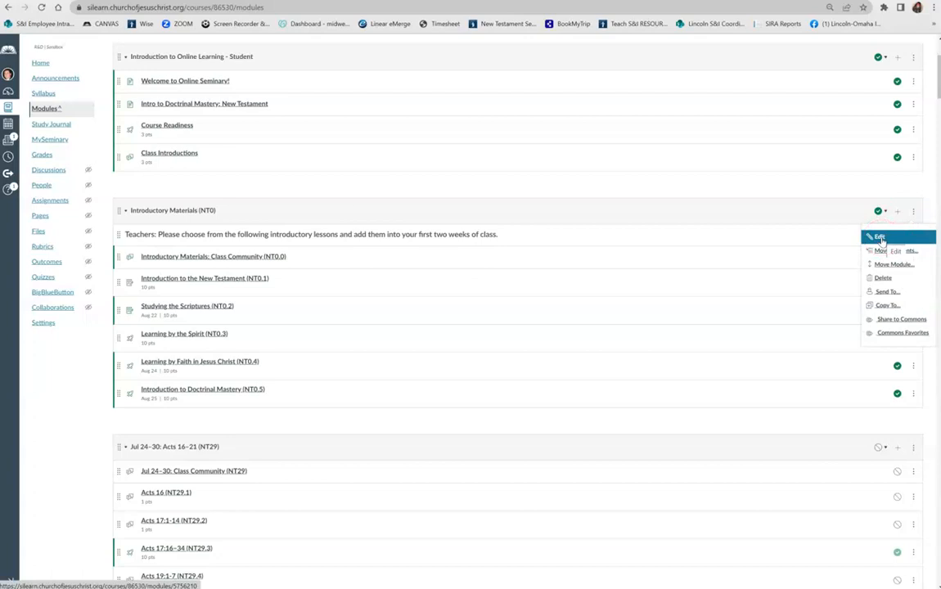
left_click(880, 237)
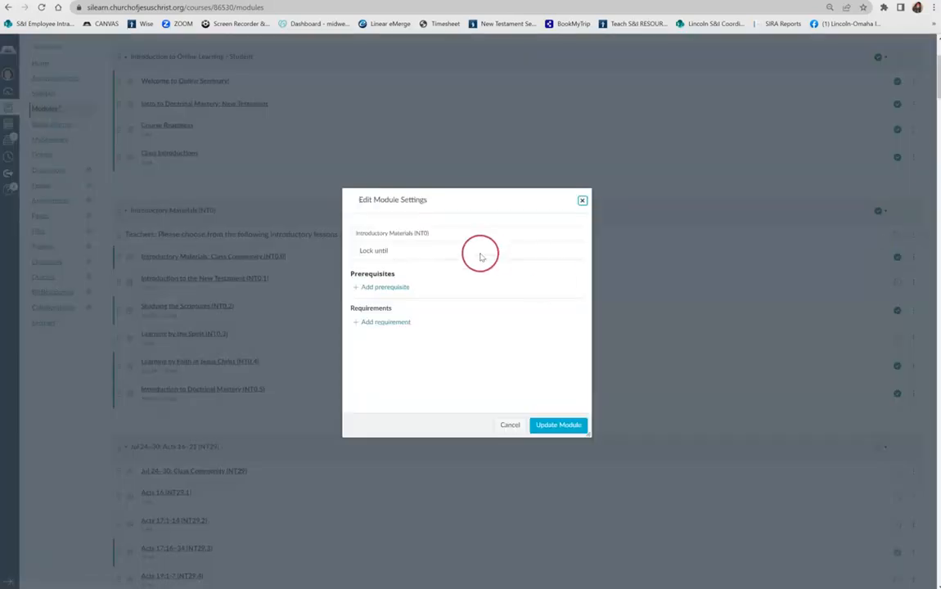
left_click(354, 252)
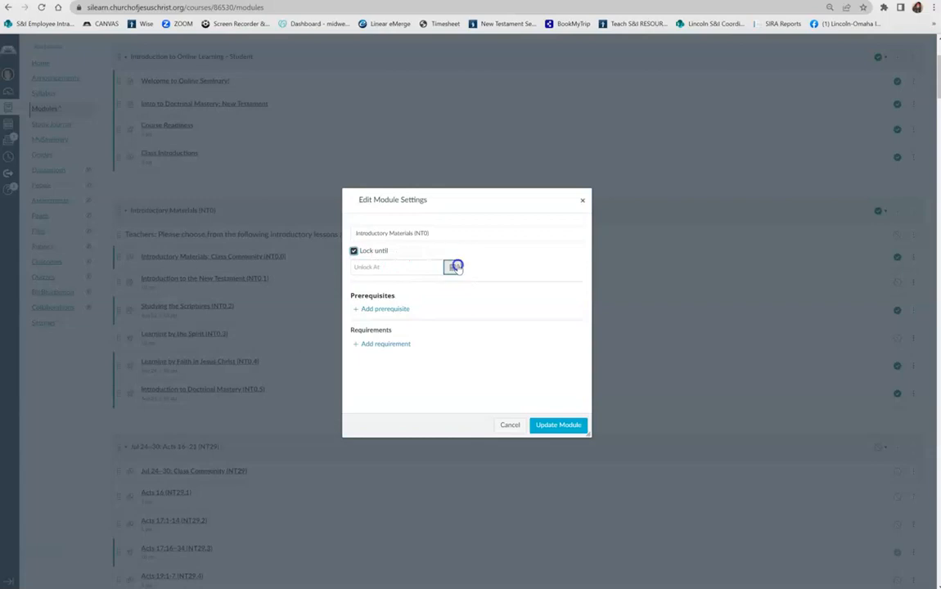
left_click(454, 267)
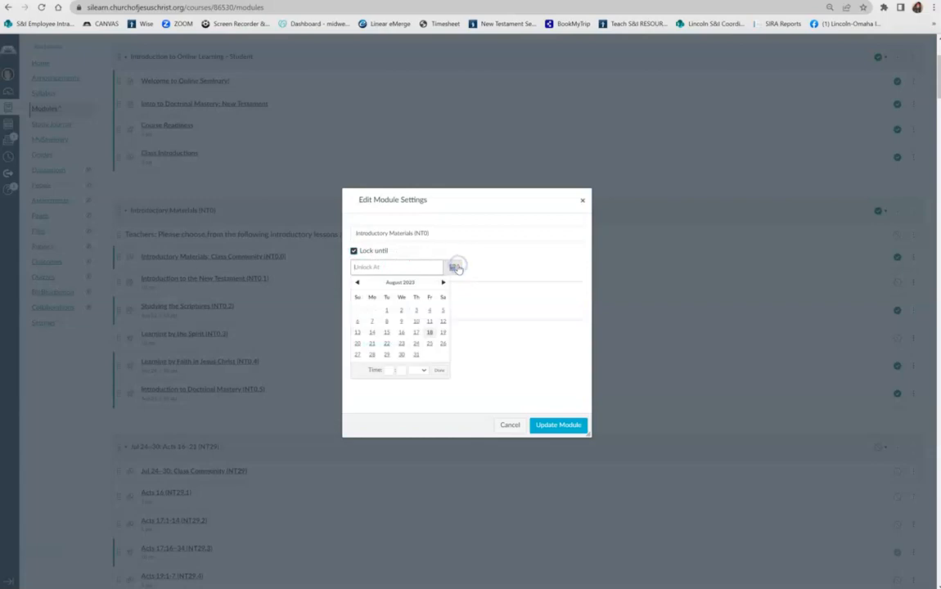
left_click(371, 345)
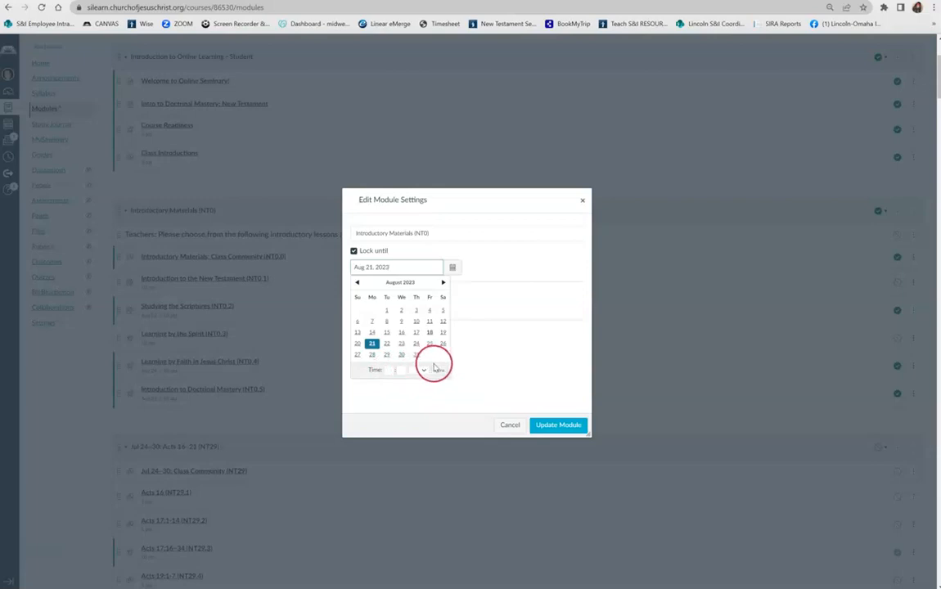
Set the module's unlock time to 12:00 AM and update the module.
left_click(389, 371)
type("12")
left_click(400, 371)
type("00")
left_click(422, 371)
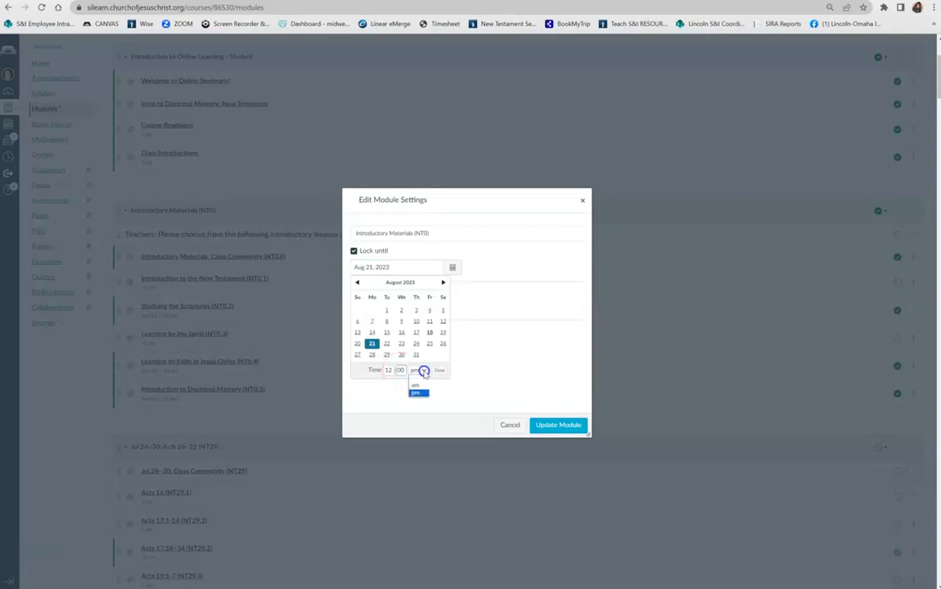
left_click(416, 384)
left_click(441, 370)
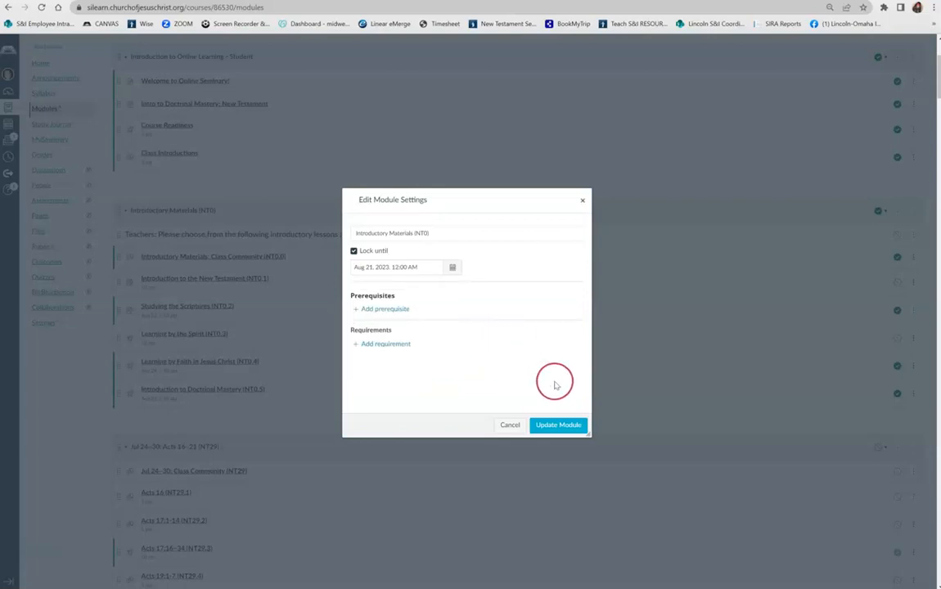
left_click(560, 426)
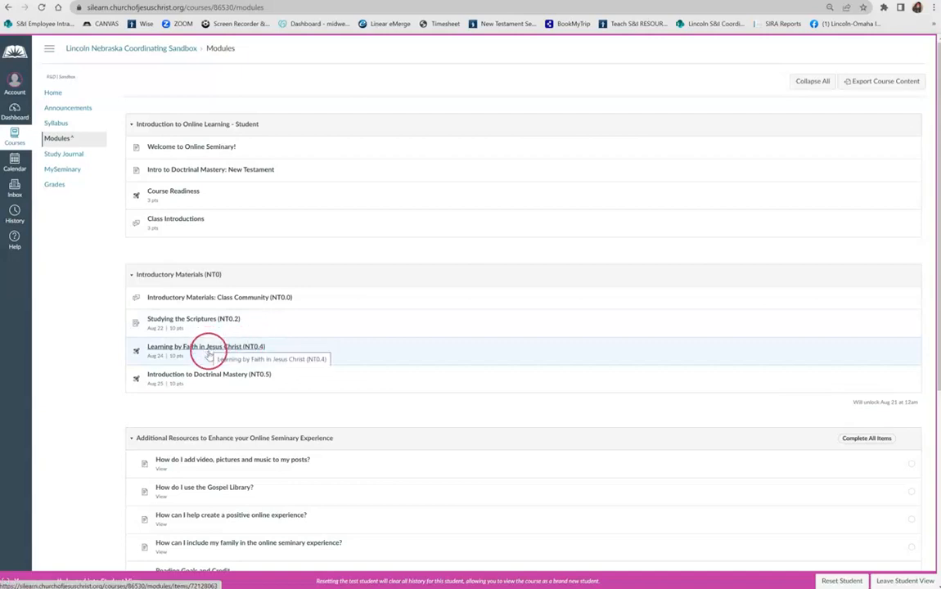
As a student, check the availability of Introduction to Doctrinal Mastery (NT0.5), review the visible modules, and return to the teacher view.
left_click(203, 378)
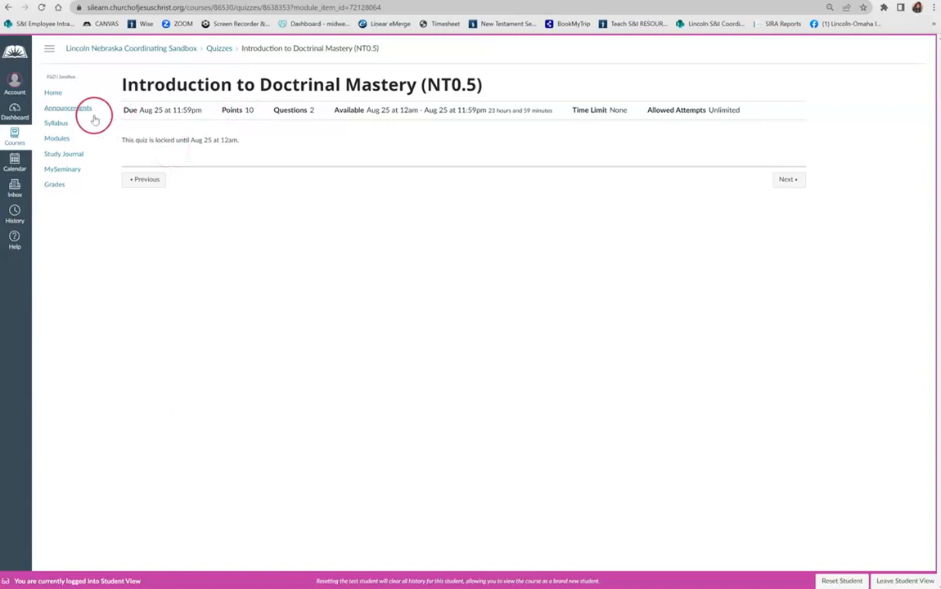
left_click(56, 139)
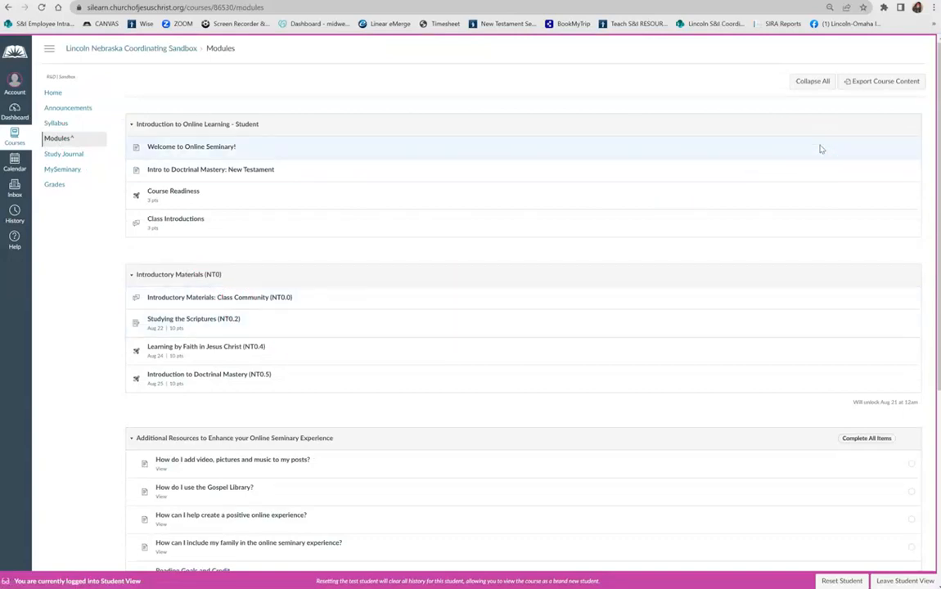
scroll(821, 148, "down", 2)
scroll(822, 149, "up", 2)
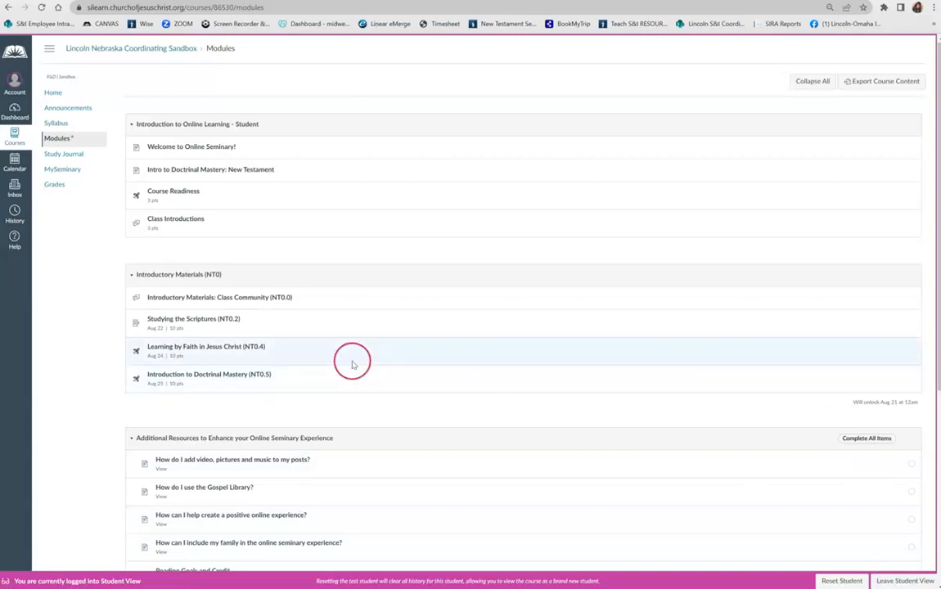
scroll(318, 413, "down", 3)
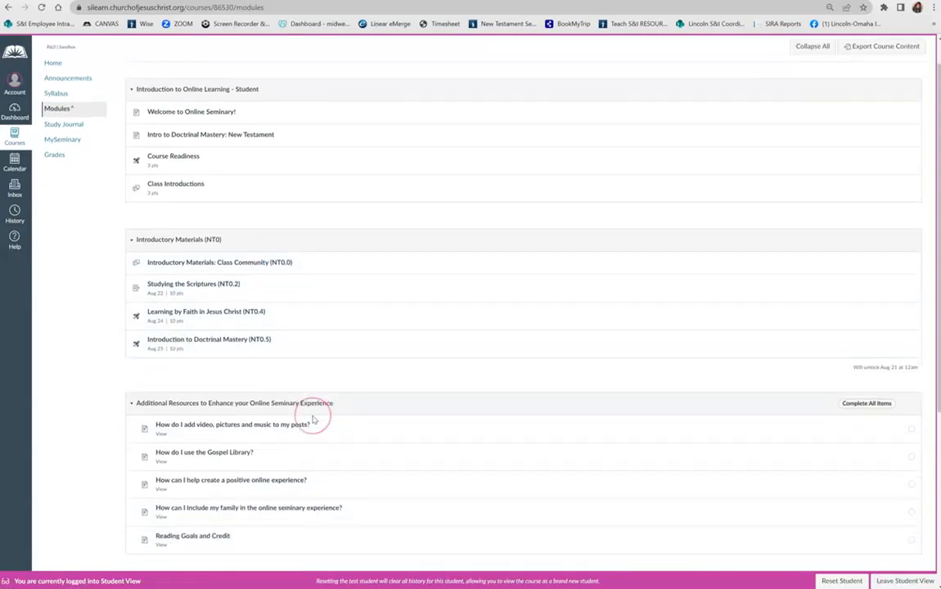
scroll(312, 419, "down", 3)
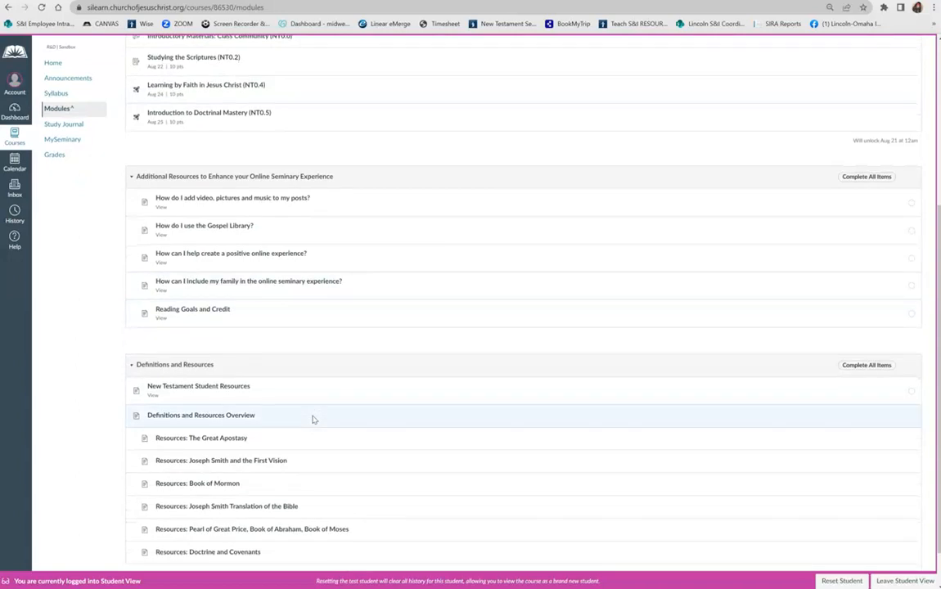
scroll(311, 419, "up", 6)
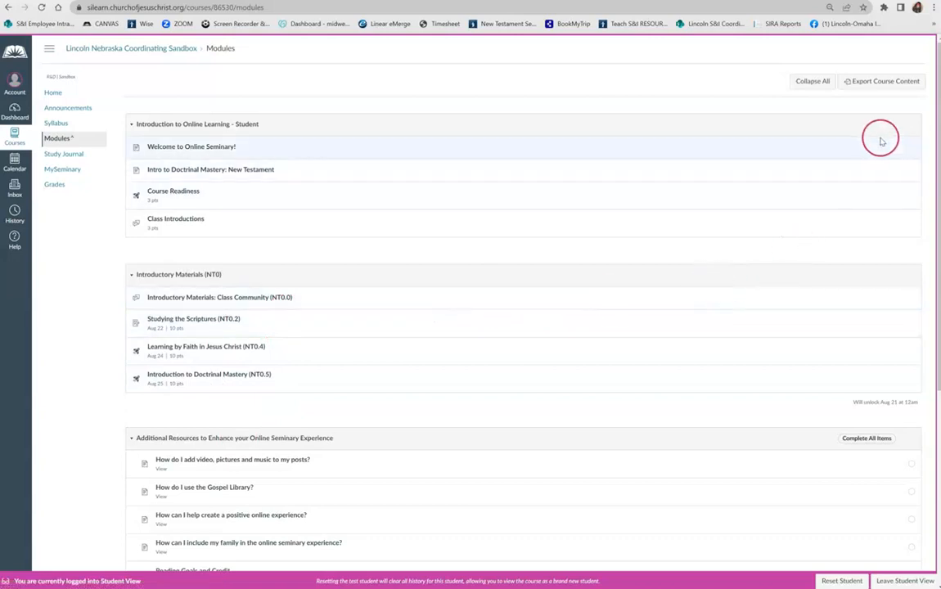
left_click(905, 580)
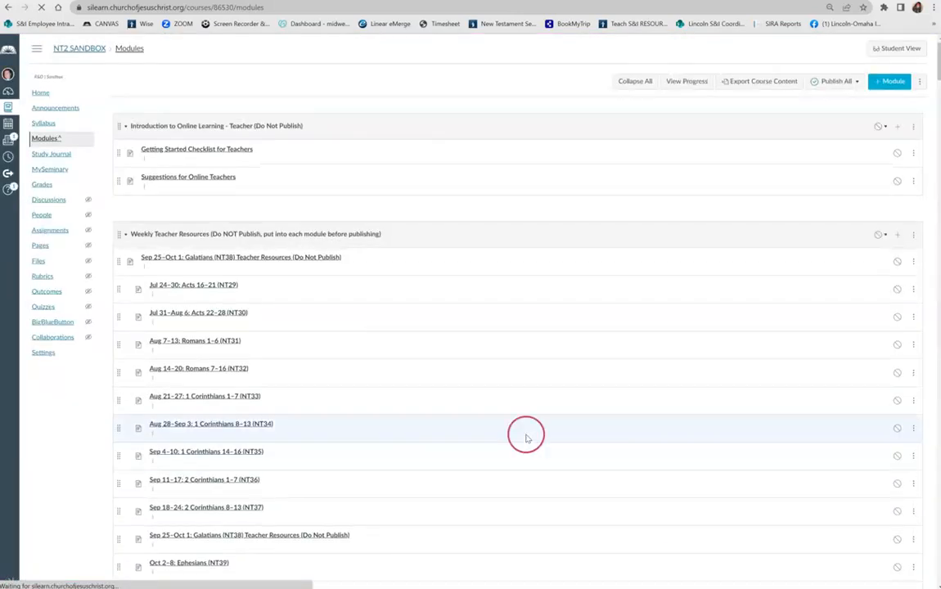
Review the module list and view the publishing options of the Romans 7–16 (NT32) module without applying any.
scroll(686, 390, "down", 5)
scroll(686, 390, "up", 4)
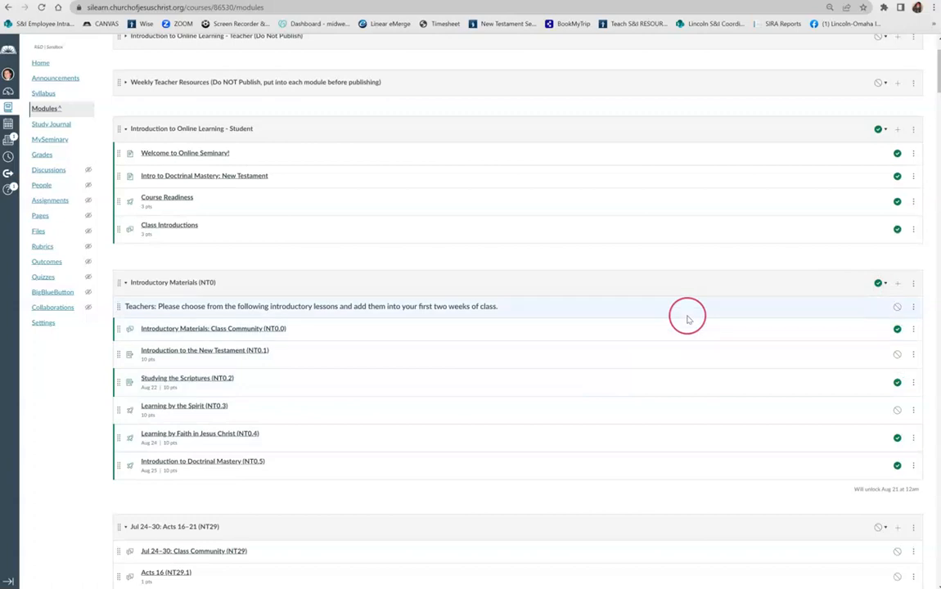
scroll(687, 320, "down", 4)
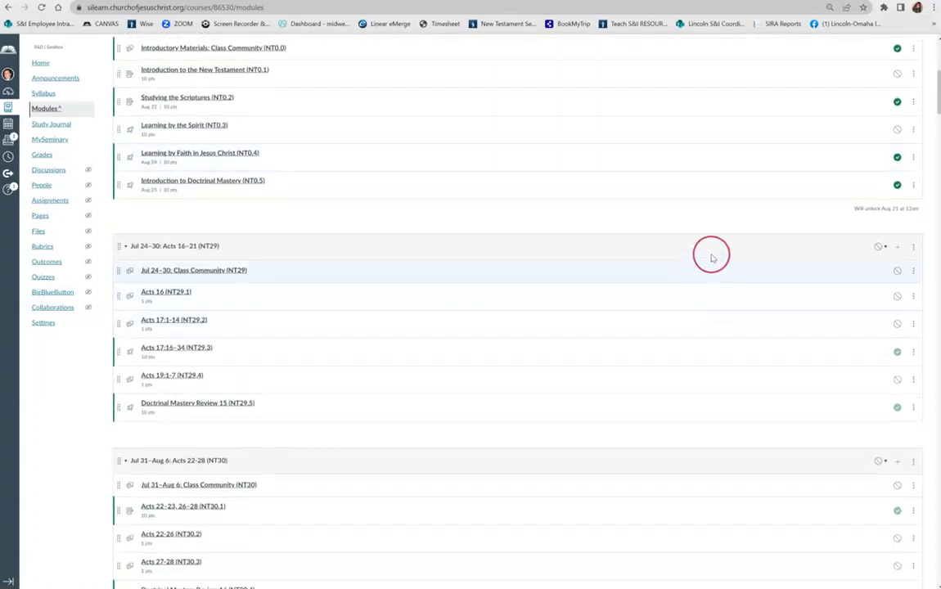
scroll(742, 238, "down", 8)
scroll(743, 242, "down", 2)
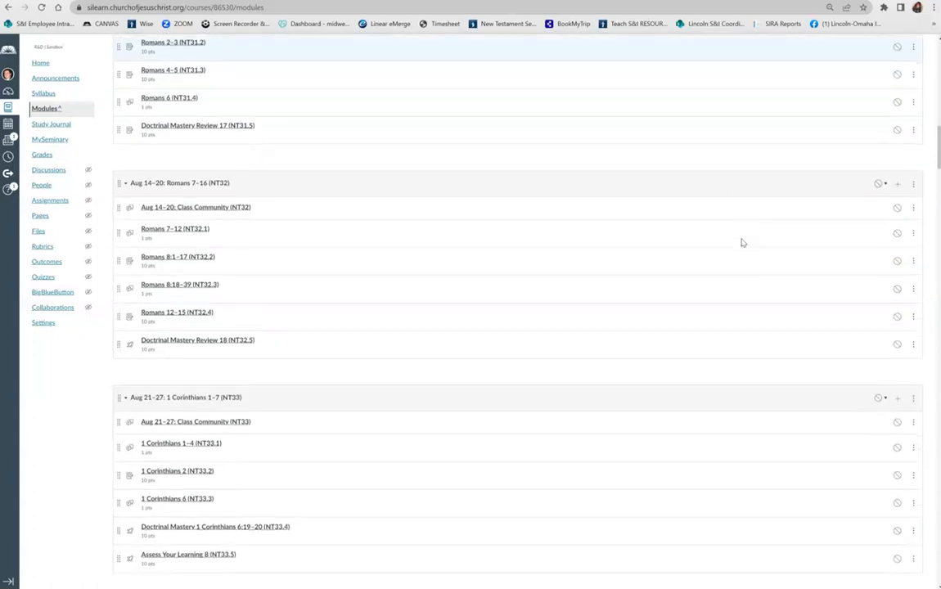
left_click(886, 183)
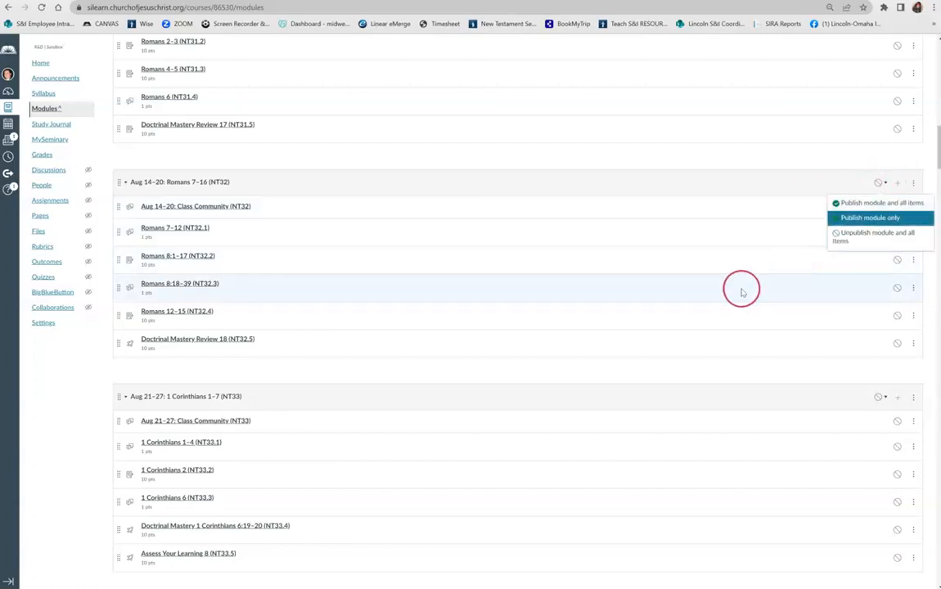
left_click(822, 173)
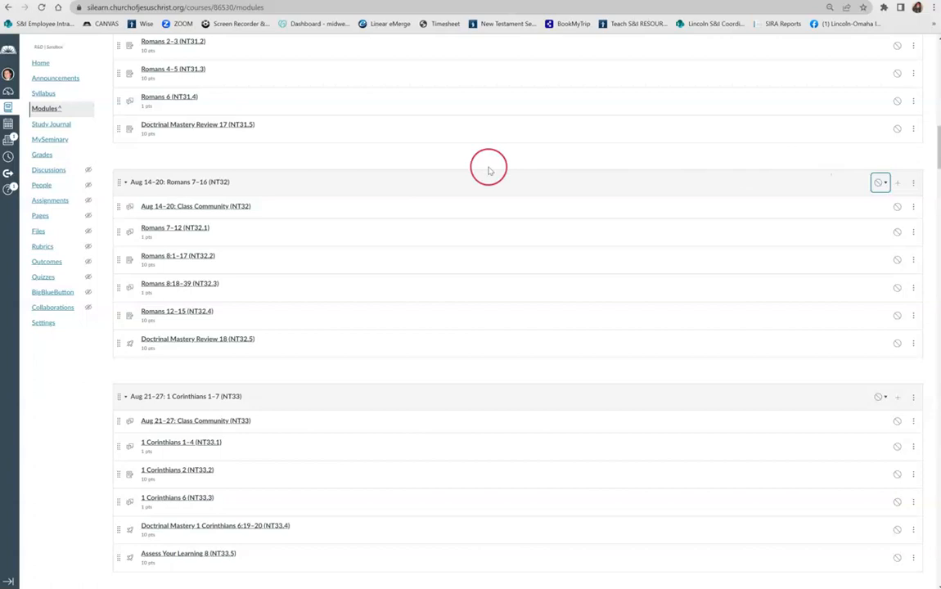
Open the Canvas calendar and examine the assignments scheduled in August 2023.
left_click(8, 123)
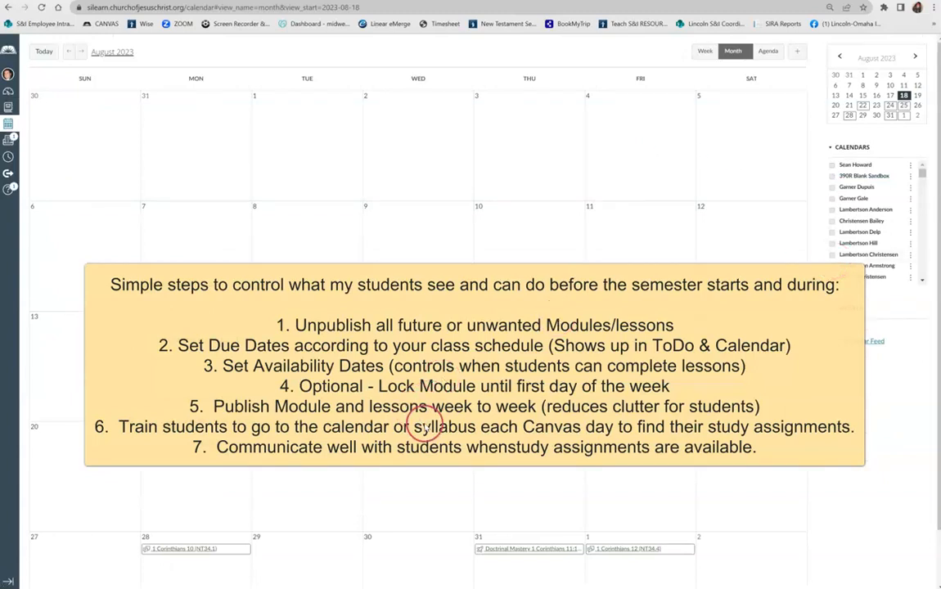
scroll(421, 459, "down", 1)
scroll(423, 461, "down", 1)
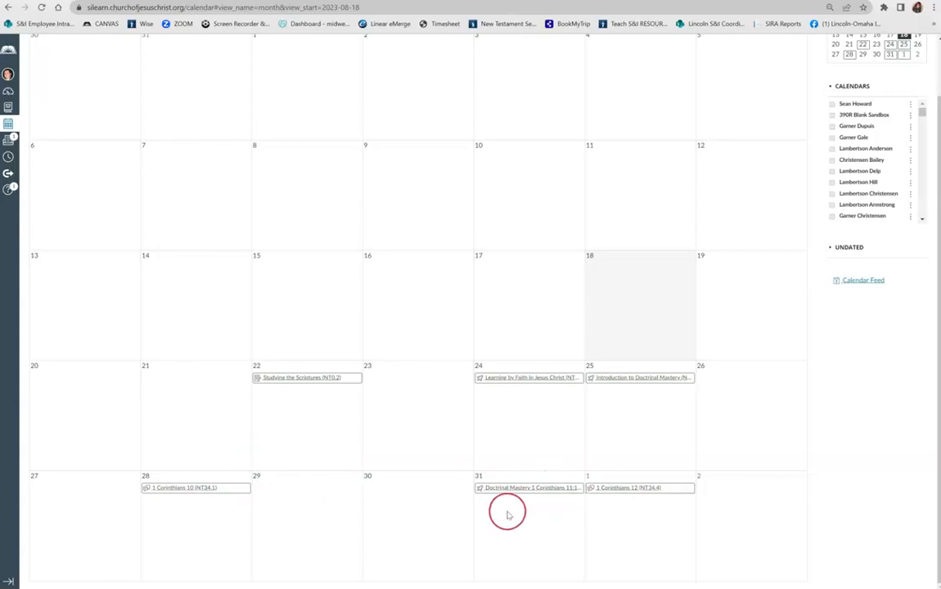
scroll(532, 144, "up", 1)
scroll(531, 143, "up", 1)
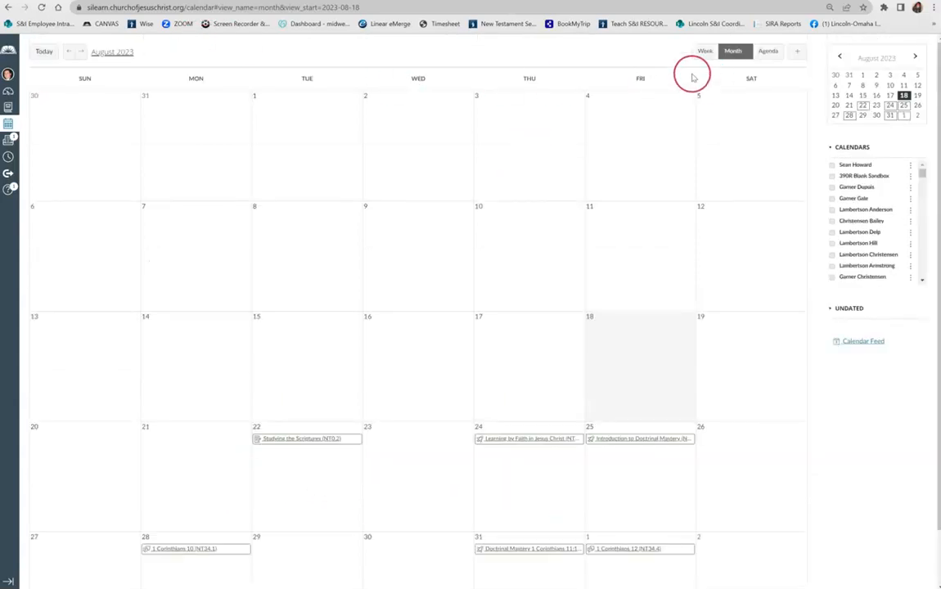
Show September 2023 in the calendar and examine its scheduled assignments, dismissing any new event form.
left_click(80, 52)
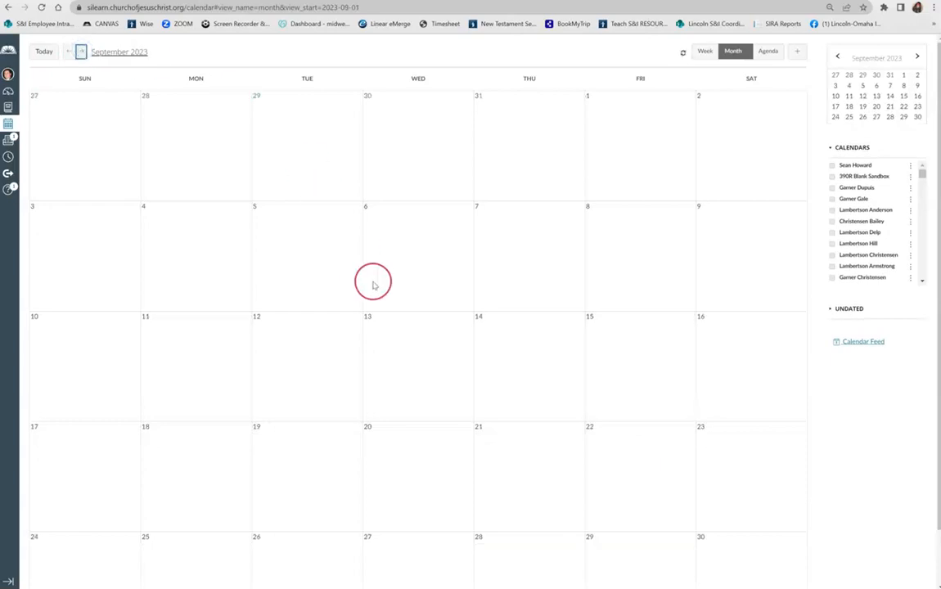
left_click_drag(227, 144, 270, 162)
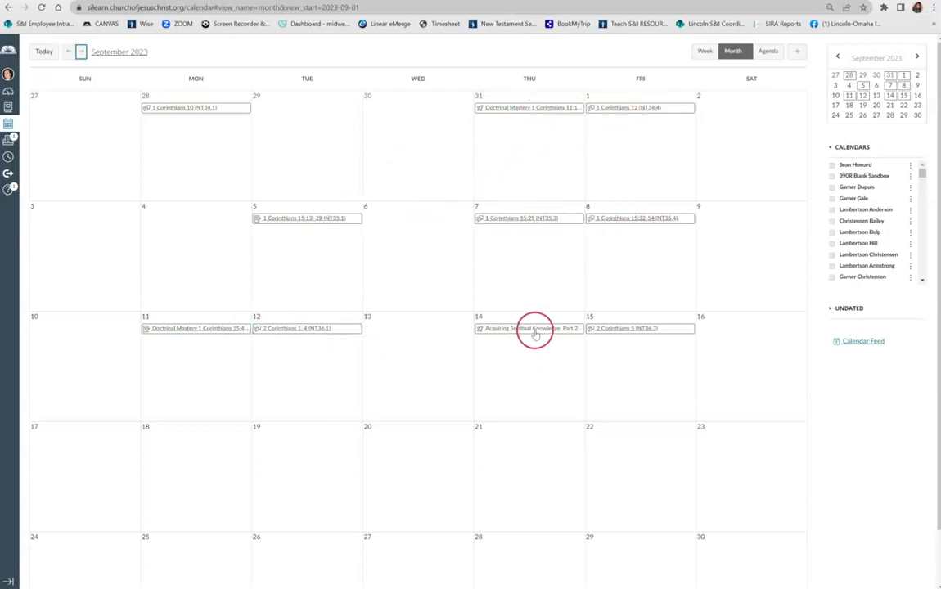
left_click(567, 274)
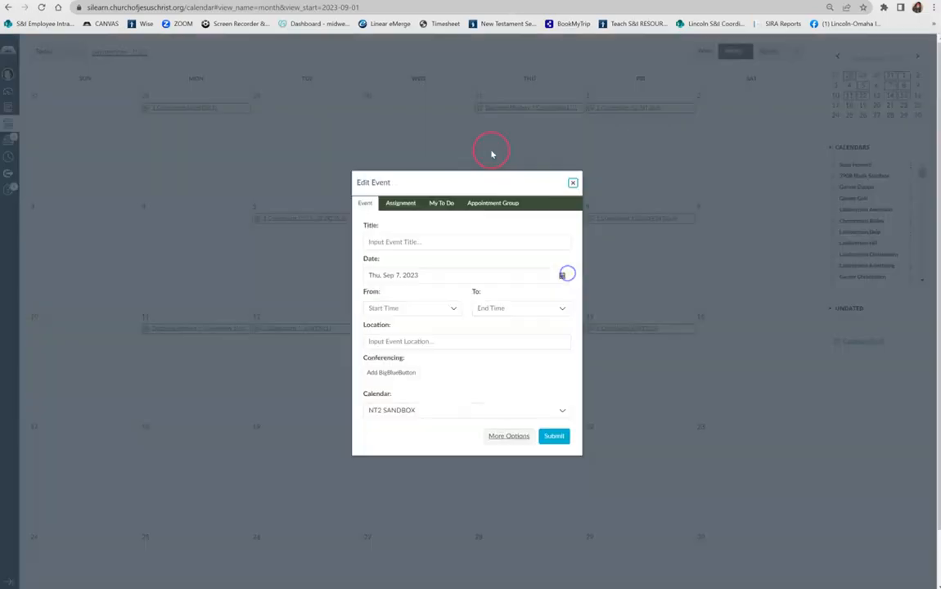
left_click(573, 182)
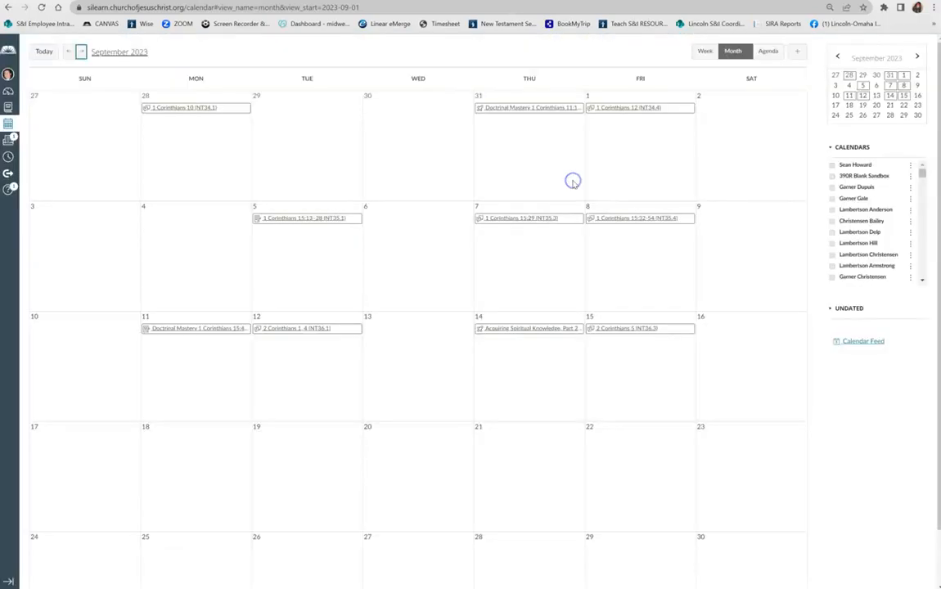